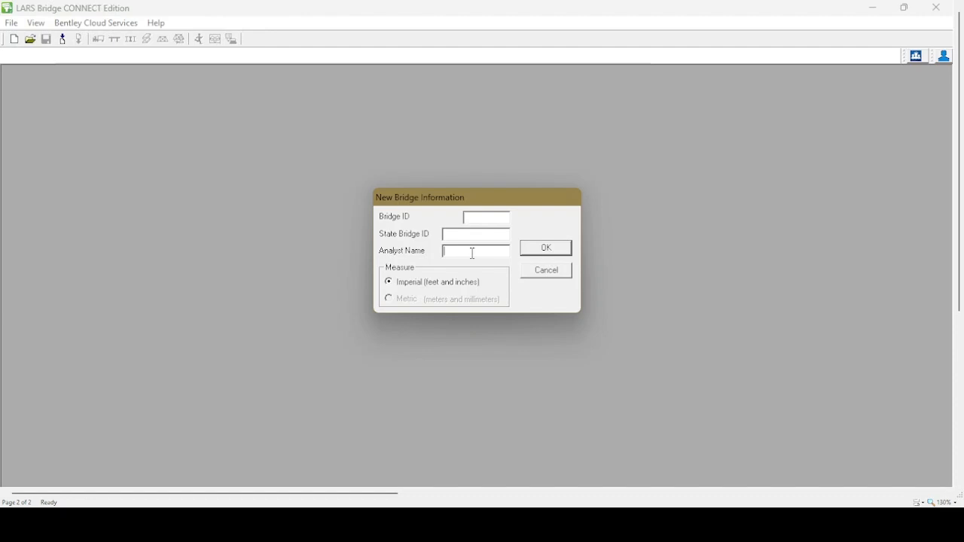
Step: Create the new bridge from the bridge information with imperial (feet and inches) units
left_click(550, 248)
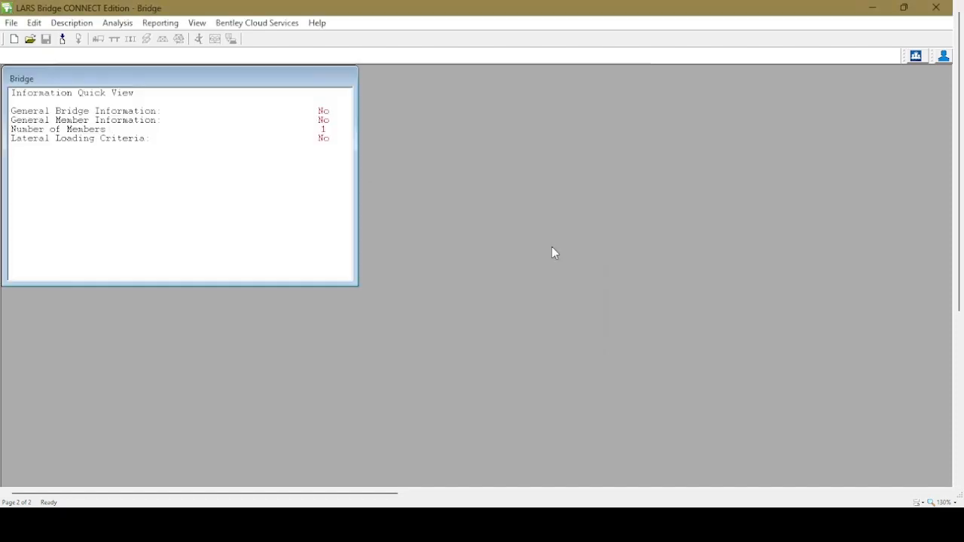
left_click(117, 23)
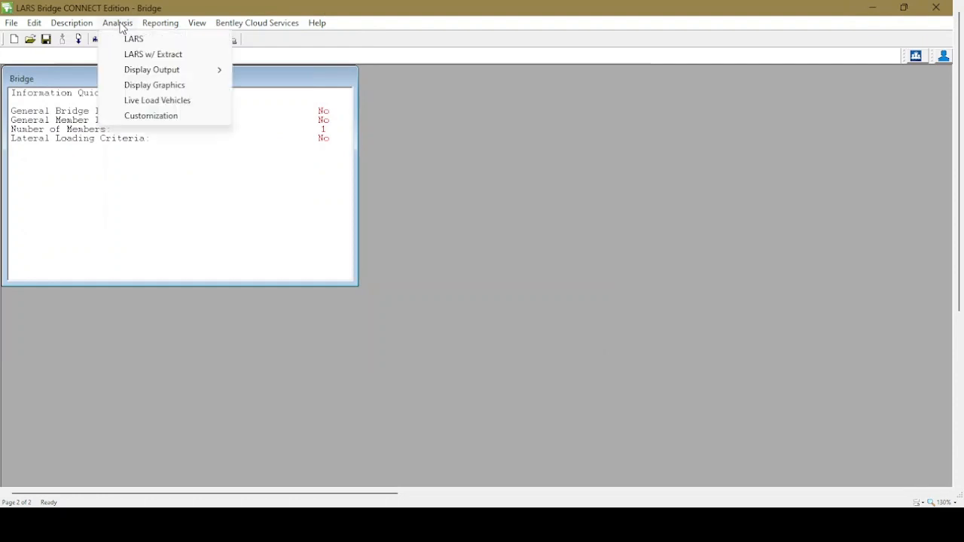
left_click(53, 95)
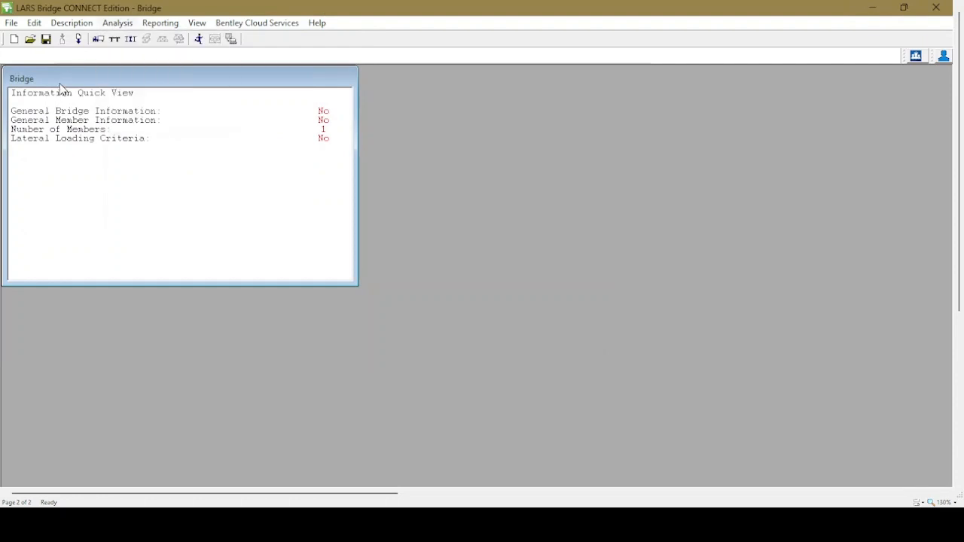
Step: Add the T-4 live load vehicle to both the Inventory and Operating vehicle lists and accept the selection
left_click(121, 23)
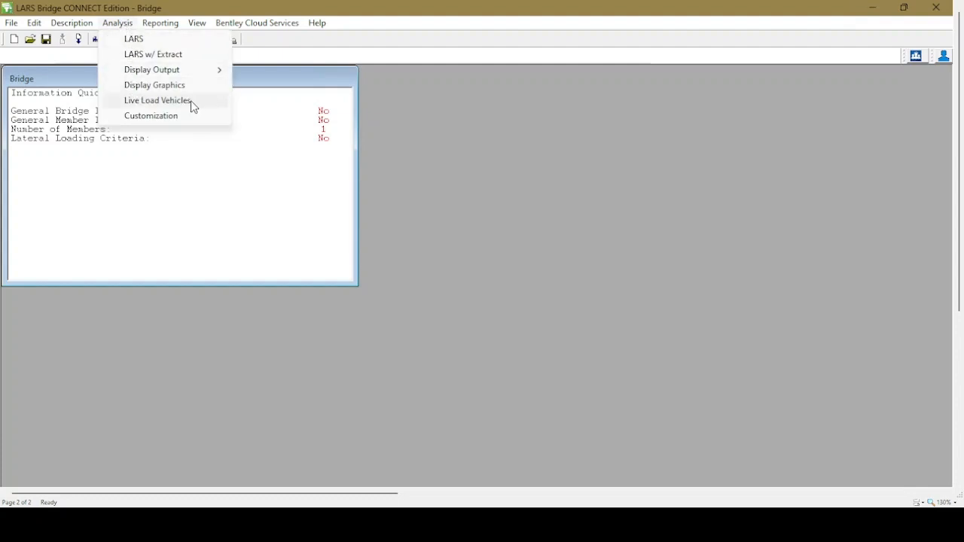
left_click(158, 100)
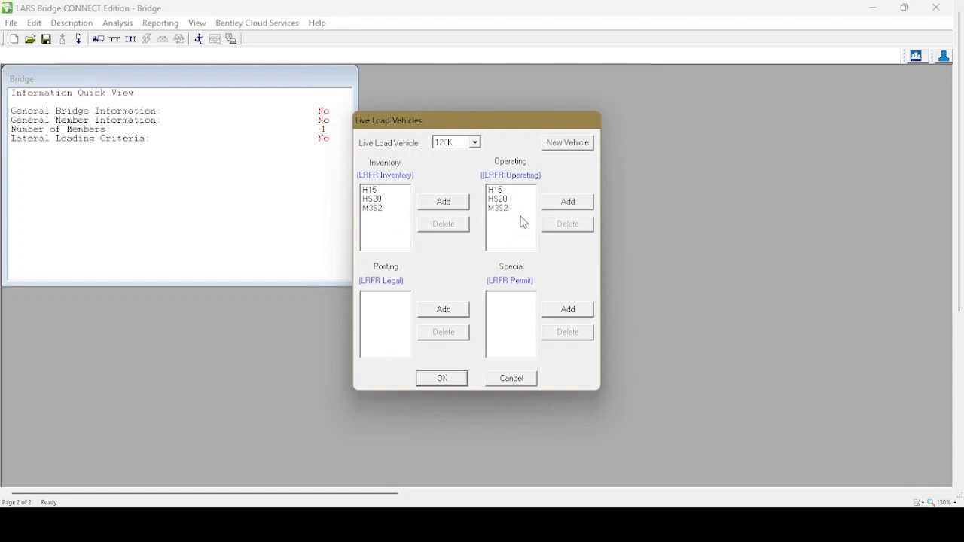
left_click(475, 142)
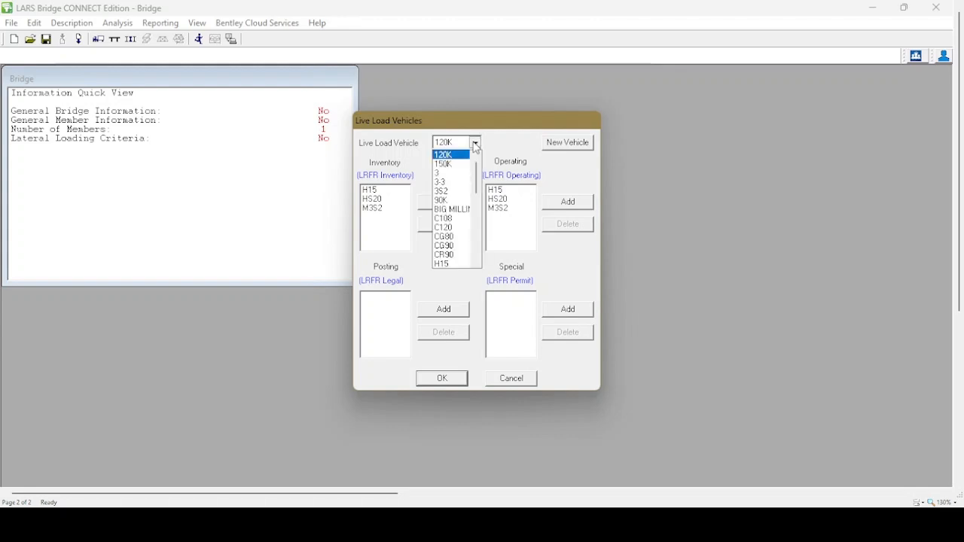
scroll(461, 196, "down", 8)
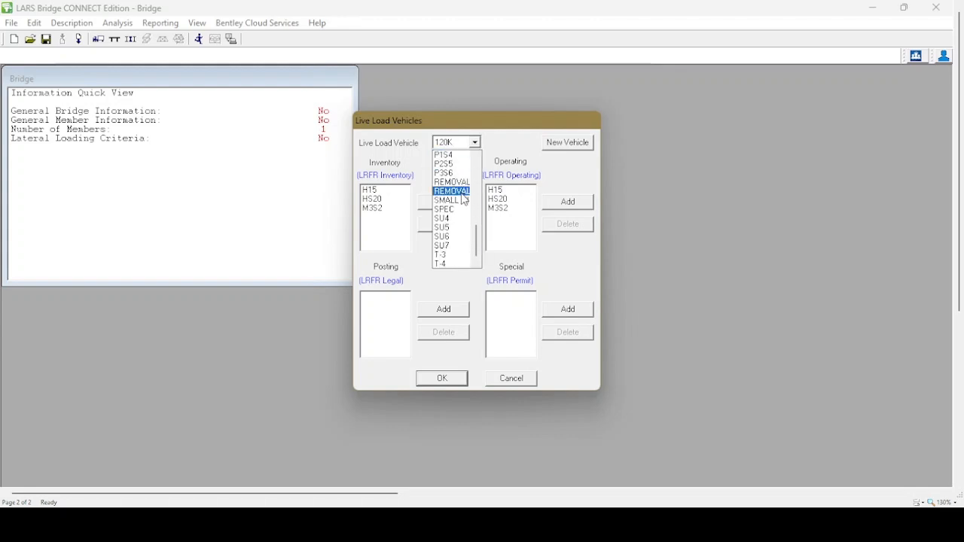
left_click(450, 265)
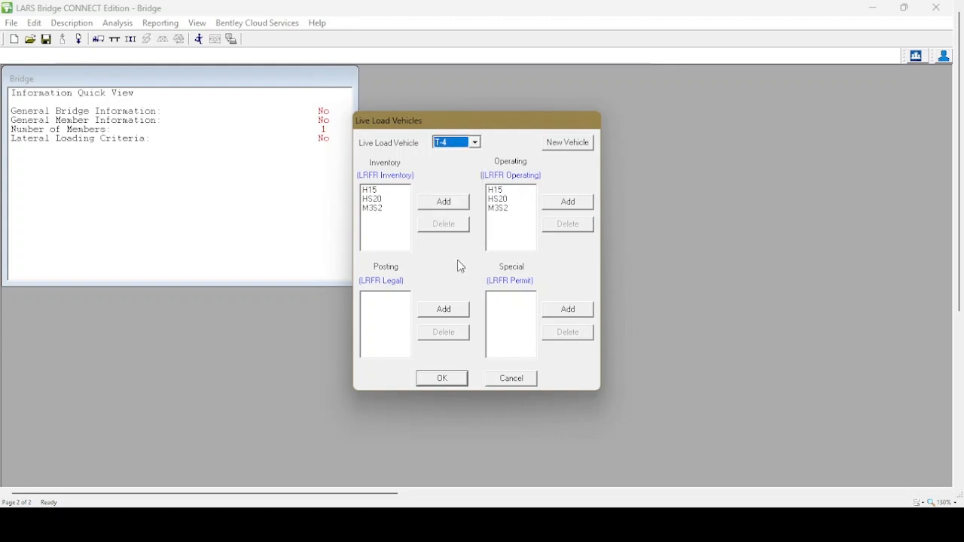
left_click(453, 203)
left_click(569, 199)
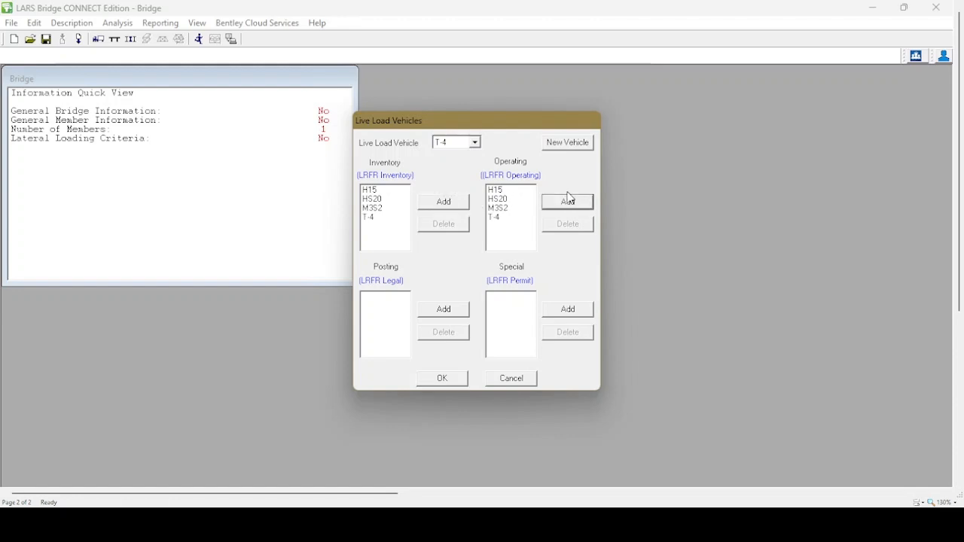
left_click(442, 379)
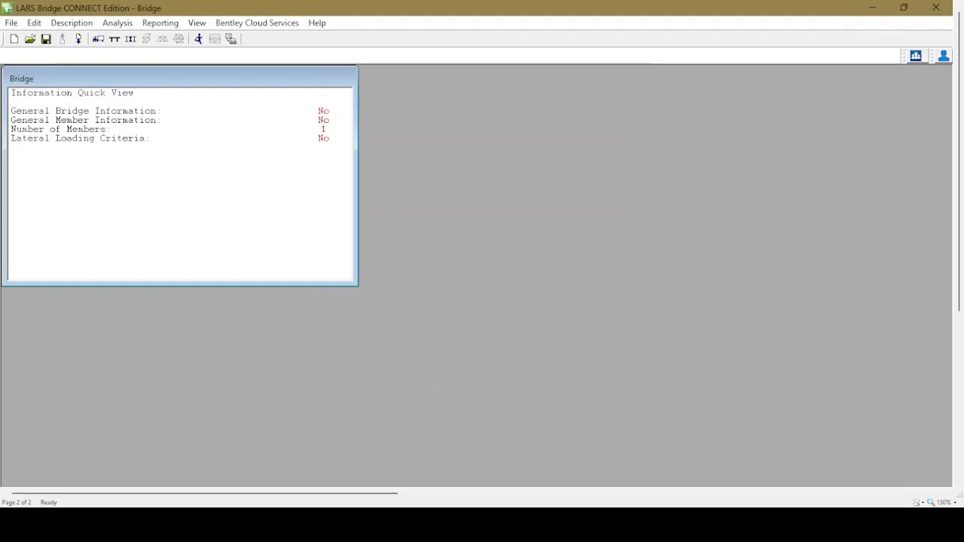
Step: Review the analysis customization settings for steel, reinforced concrete, prestressed concrete, timber, floor beam, truss and LRFR
left_click(118, 23)
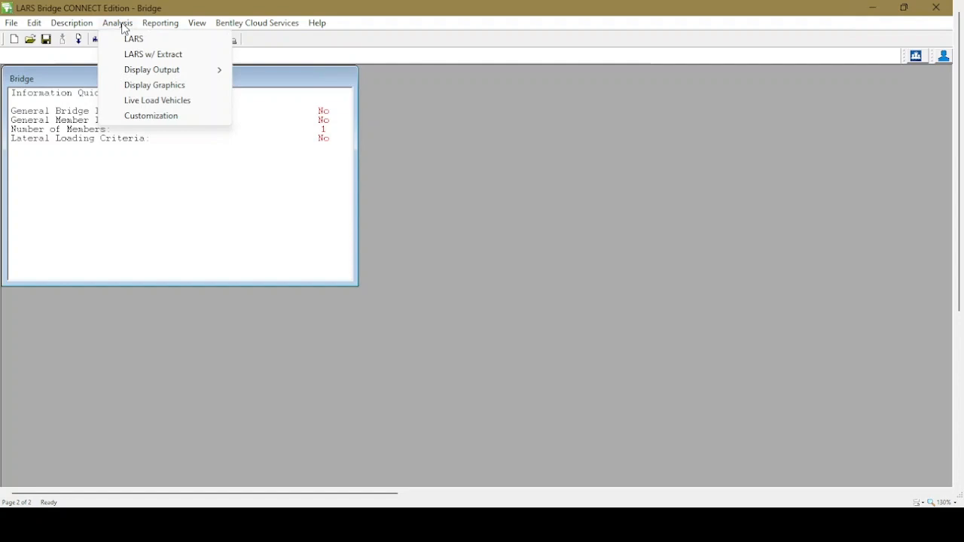
left_click(159, 117)
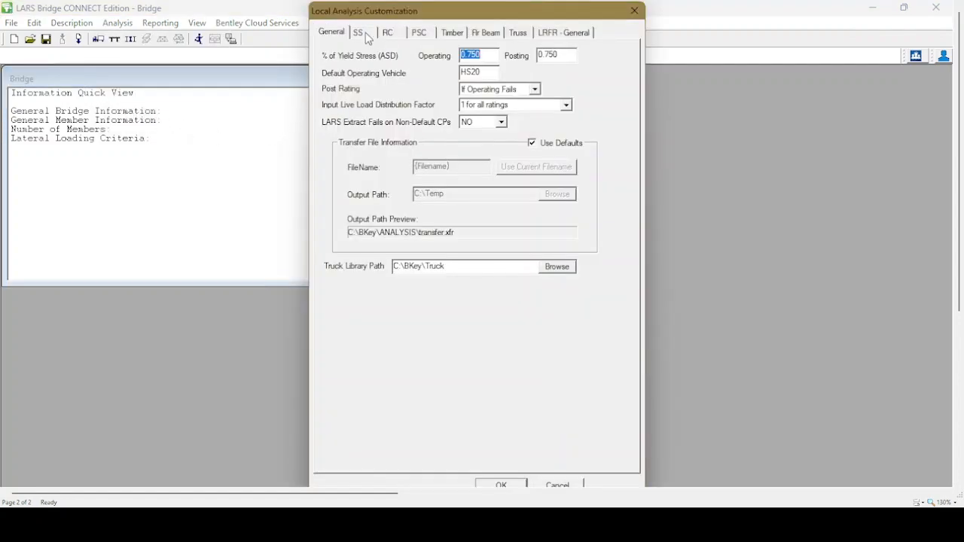
left_click(360, 34)
left_click(388, 34)
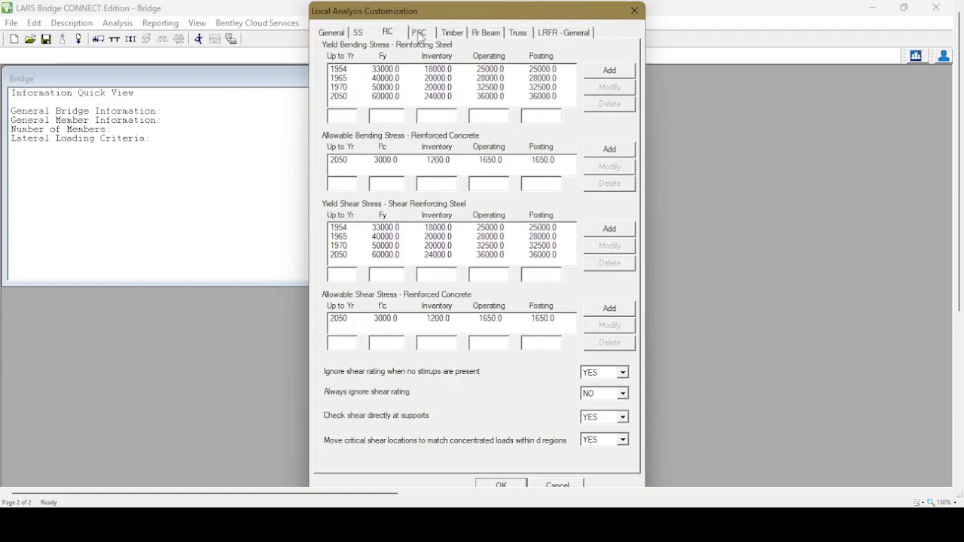
left_click(419, 33)
left_click(453, 34)
left_click(486, 33)
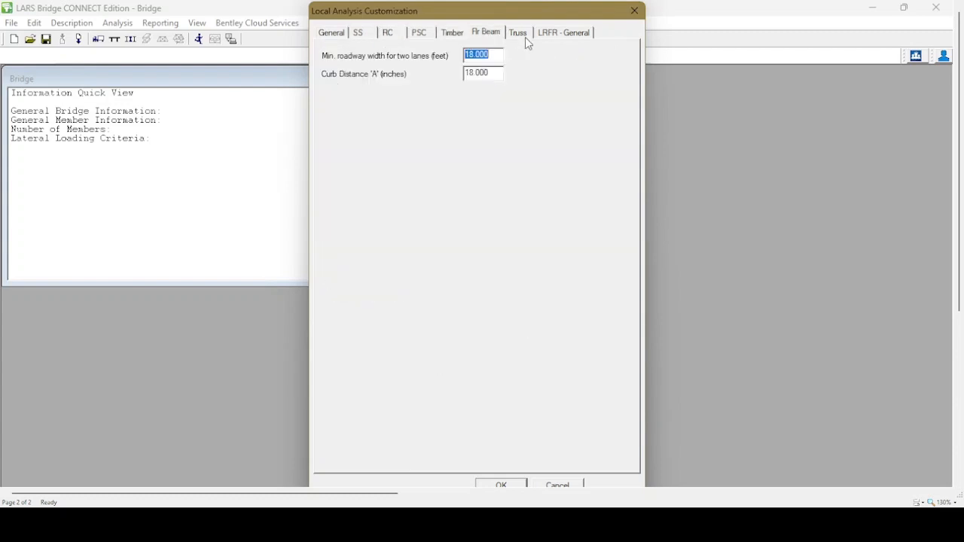
left_click(518, 34)
left_click(564, 33)
left_click(486, 33)
left_click(452, 33)
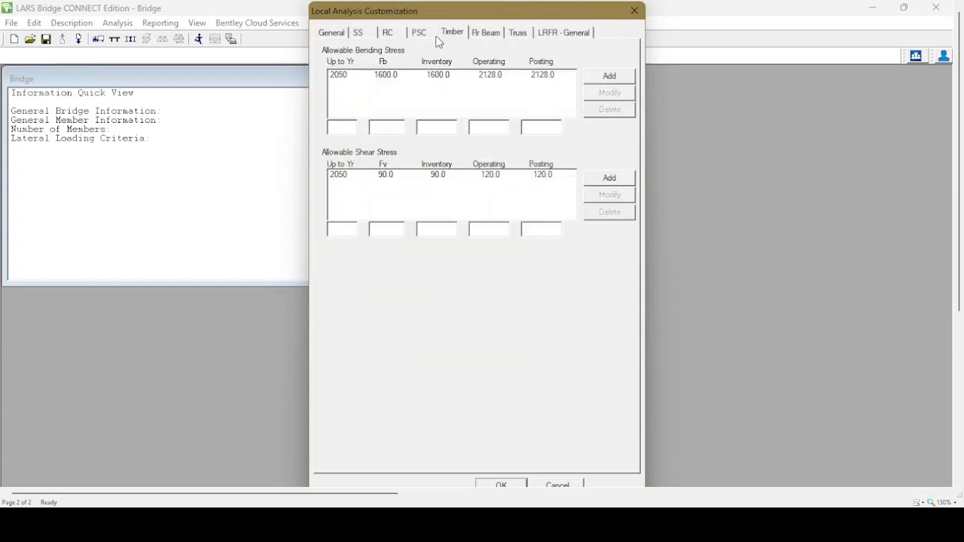
left_click(421, 35)
left_click(388, 34)
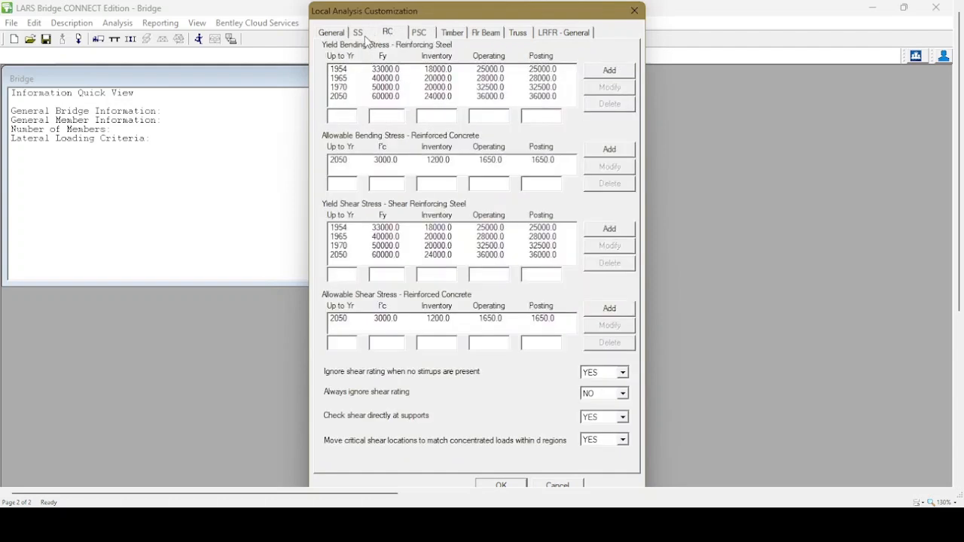
Step: In the structural steel customization, set Serviceability Analysis to NO and Fb Flag to YES, and accept the settings
left_click(362, 33)
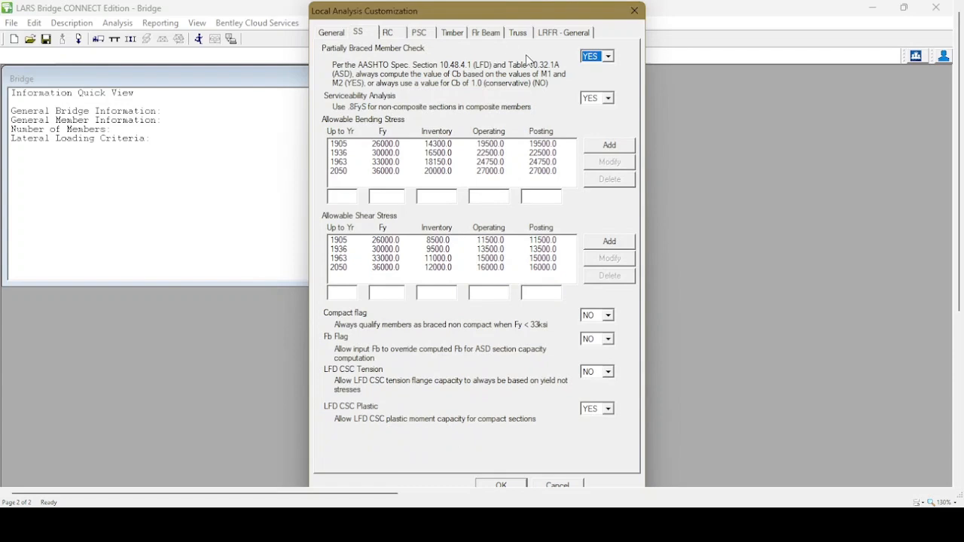
left_click(609, 99)
left_click(598, 119)
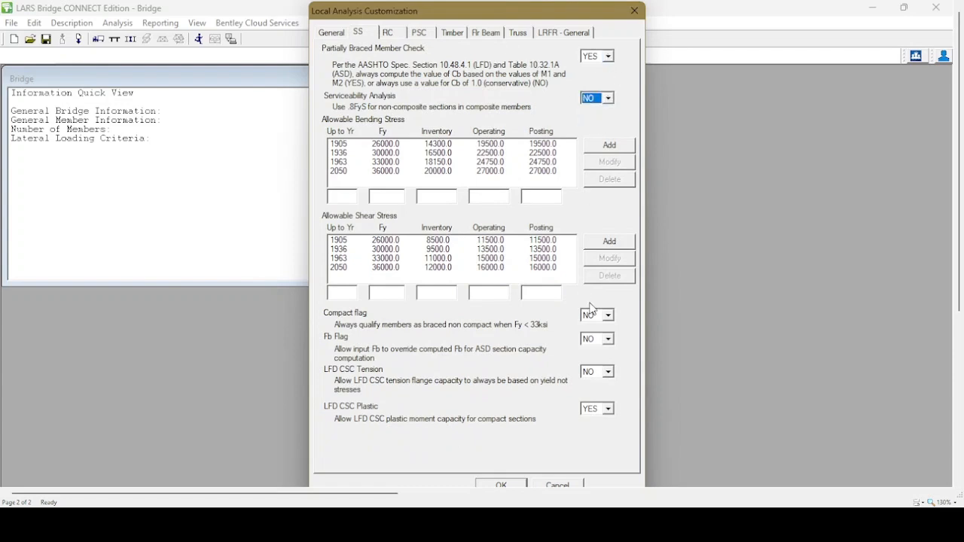
left_click(608, 339)
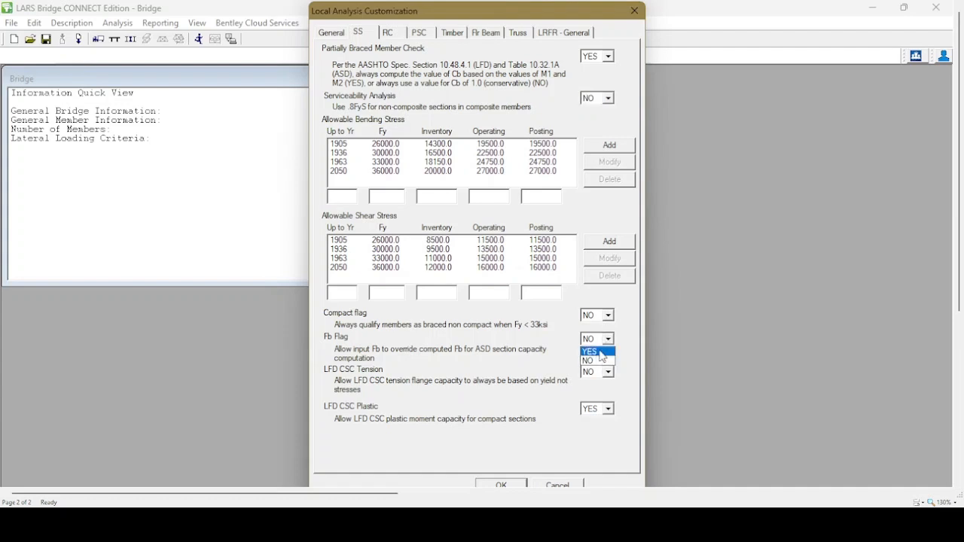
left_click(604, 360)
left_click(609, 409)
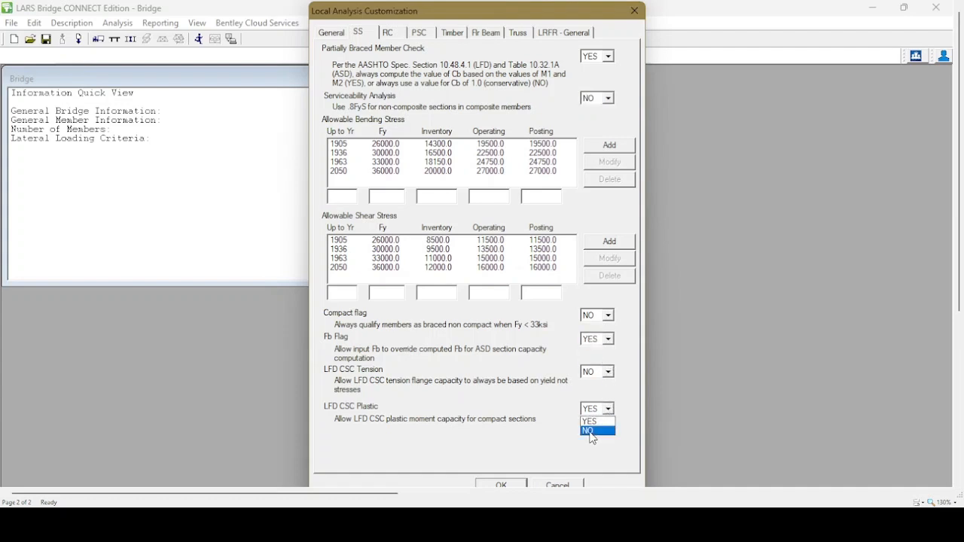
left_click(594, 438)
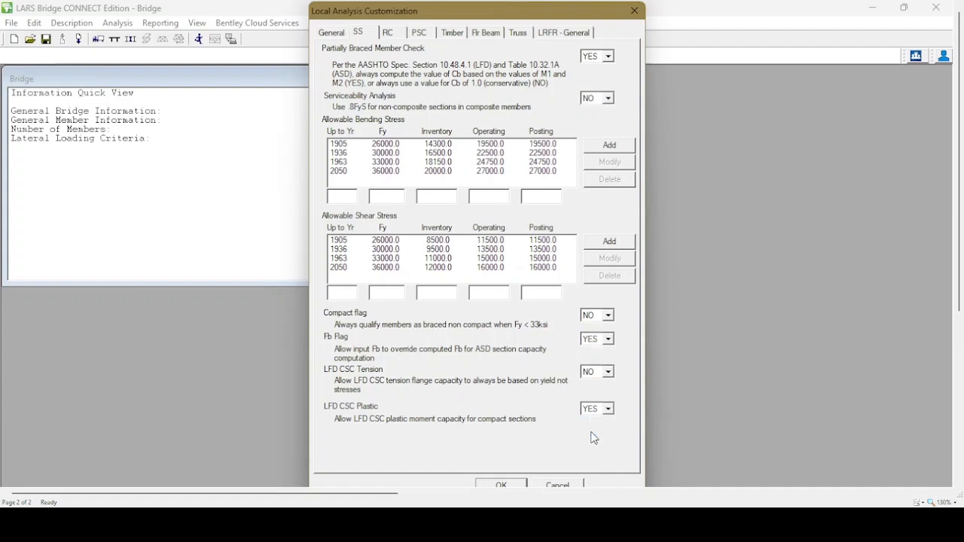
left_click(504, 484)
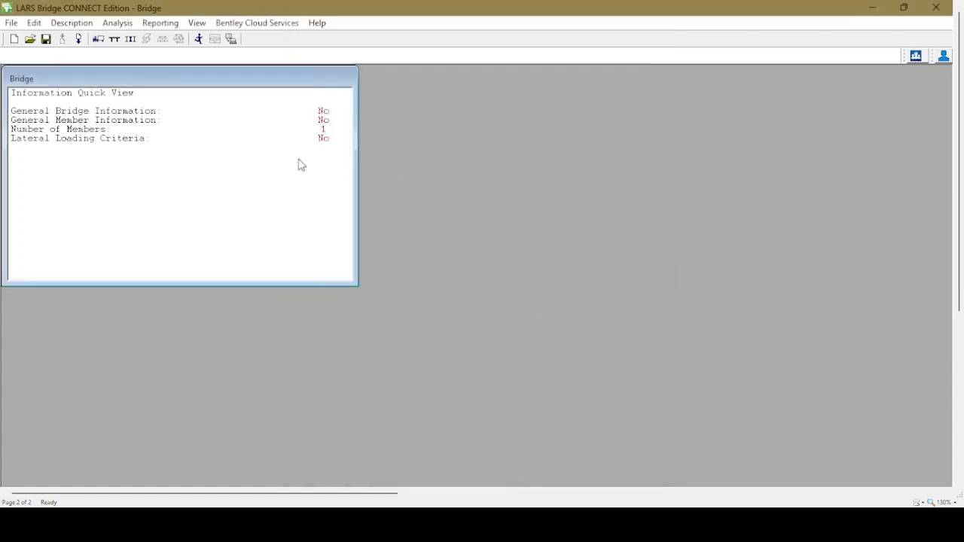
Step: Enable the Inventory and Operating ratings using standard live loads in the bridge's analysis type and vehicle description
left_click(72, 24)
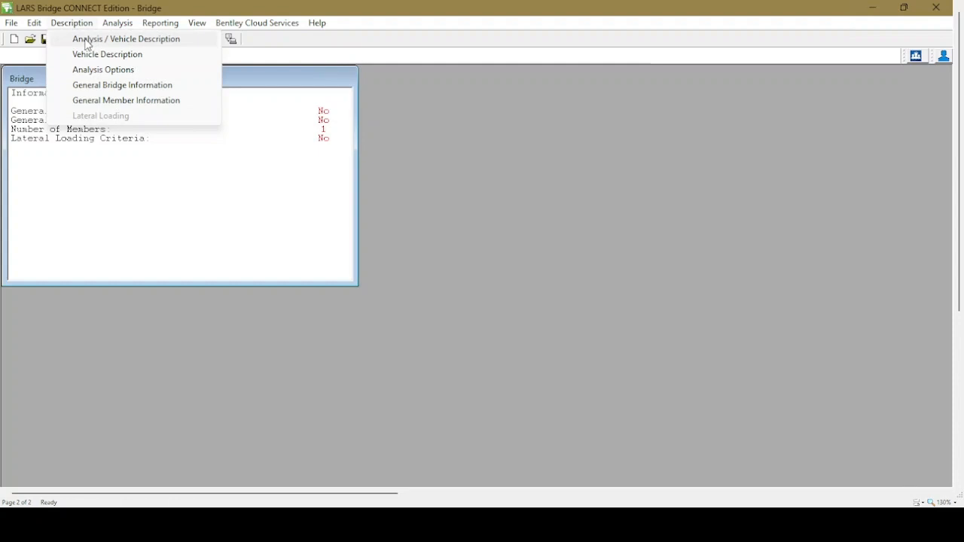
left_click(107, 47)
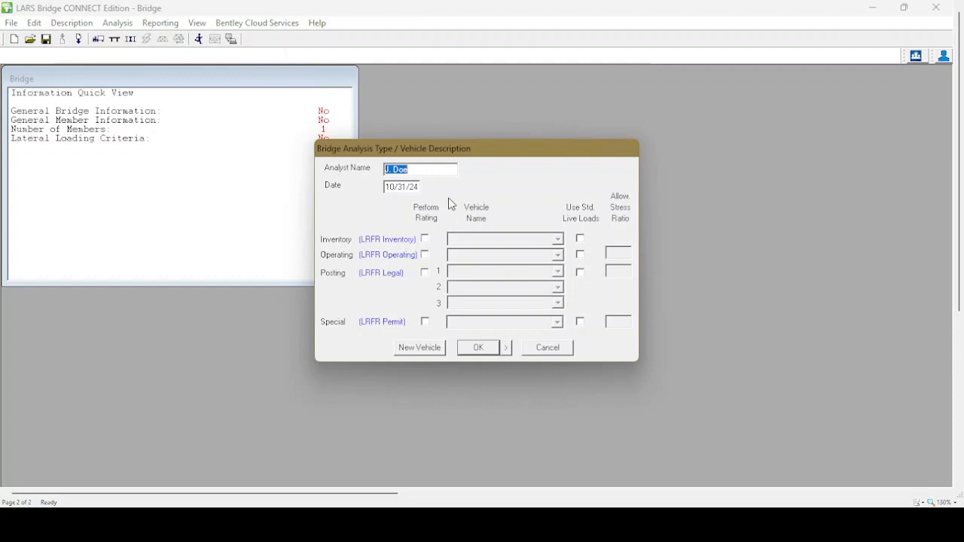
left_click(424, 240)
left_click(424, 255)
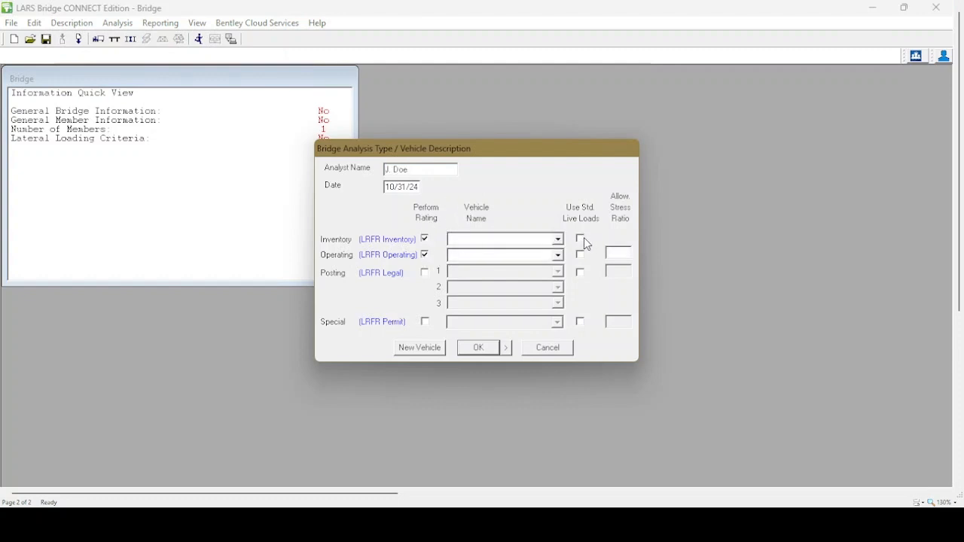
left_click(581, 239)
left_click(580, 255)
left_click(480, 348)
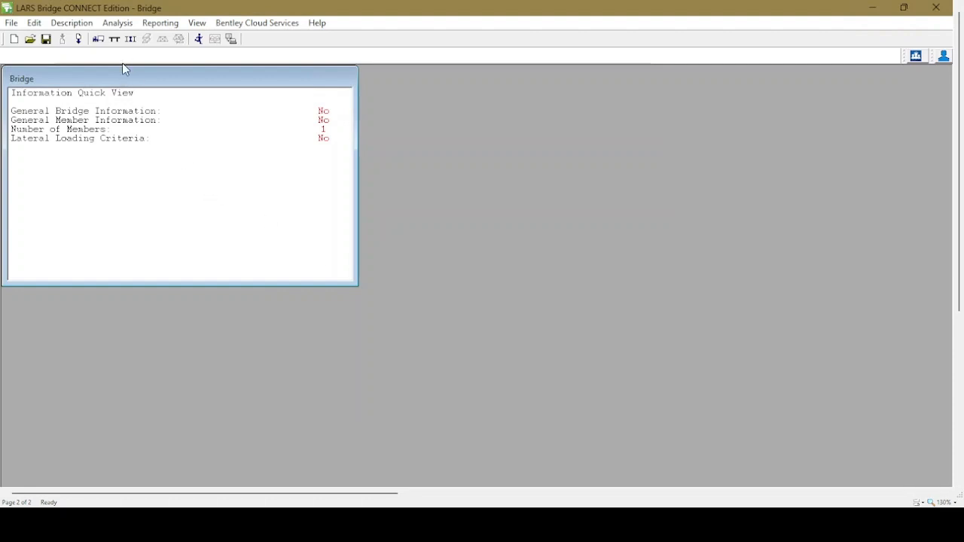
Step: Examine the Vehicle Description form for defining a custom truck and its axles, and close it
left_click(74, 23)
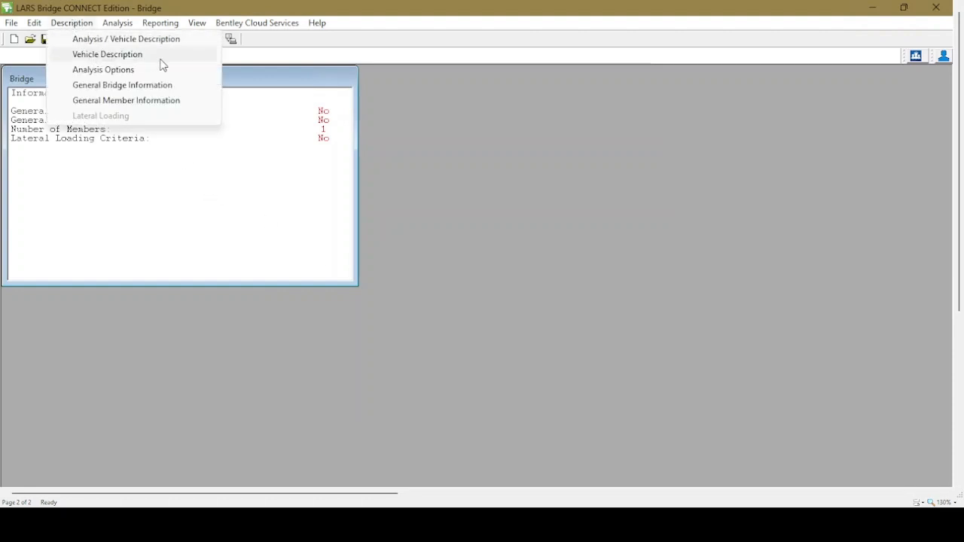
left_click(160, 60)
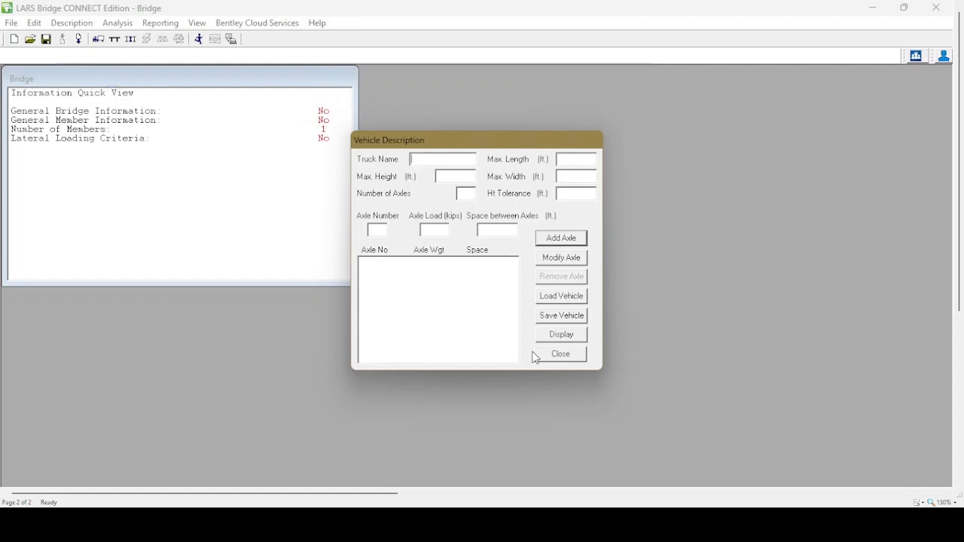
left_click(563, 356)
Step: Turn on Shear Rating Analysis and choose LFD as the design method in the analysis options
left_click(72, 22)
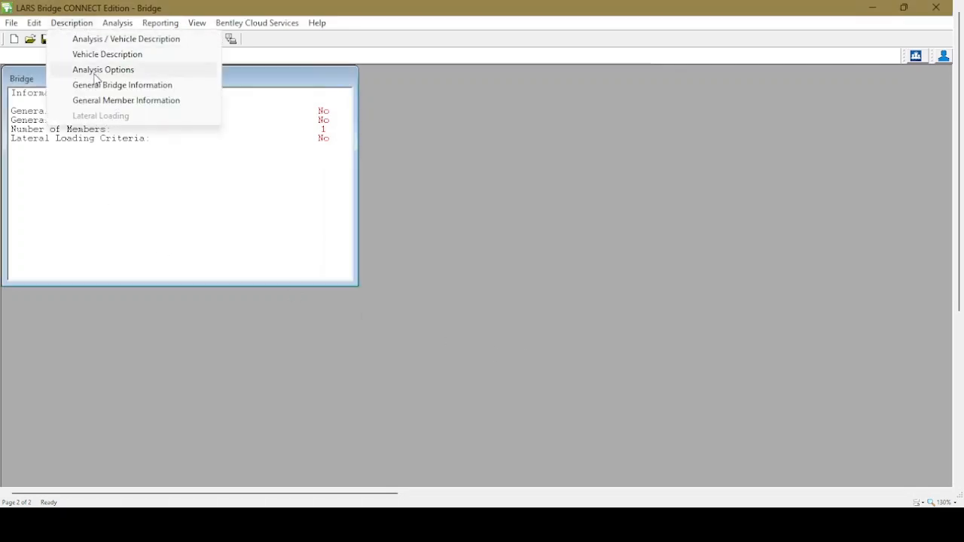
left_click(136, 70)
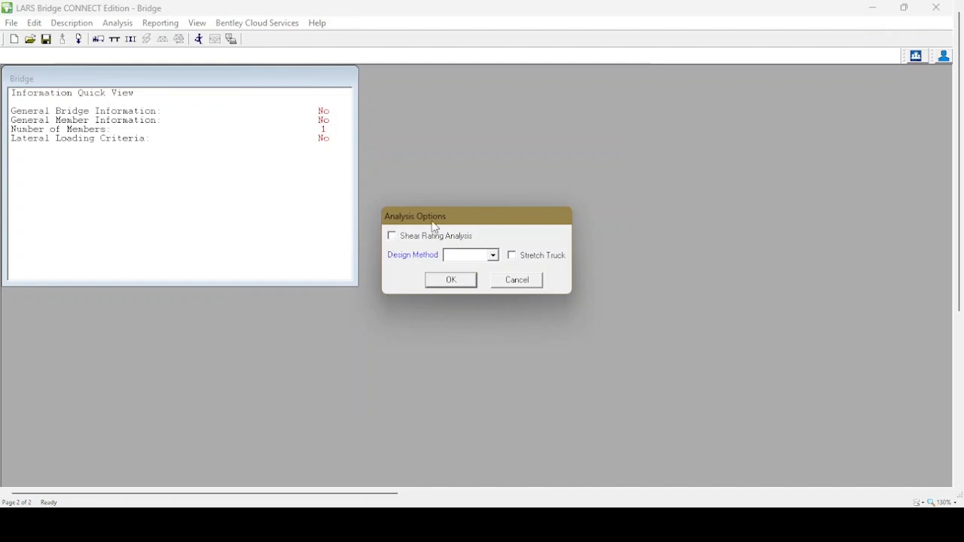
left_click(392, 236)
left_click(494, 255)
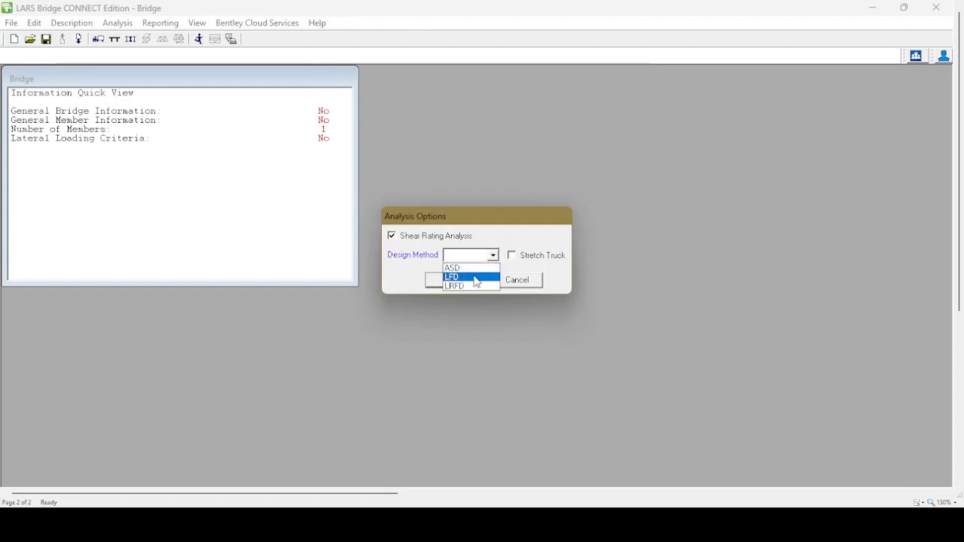
left_click(471, 278)
left_click(445, 281)
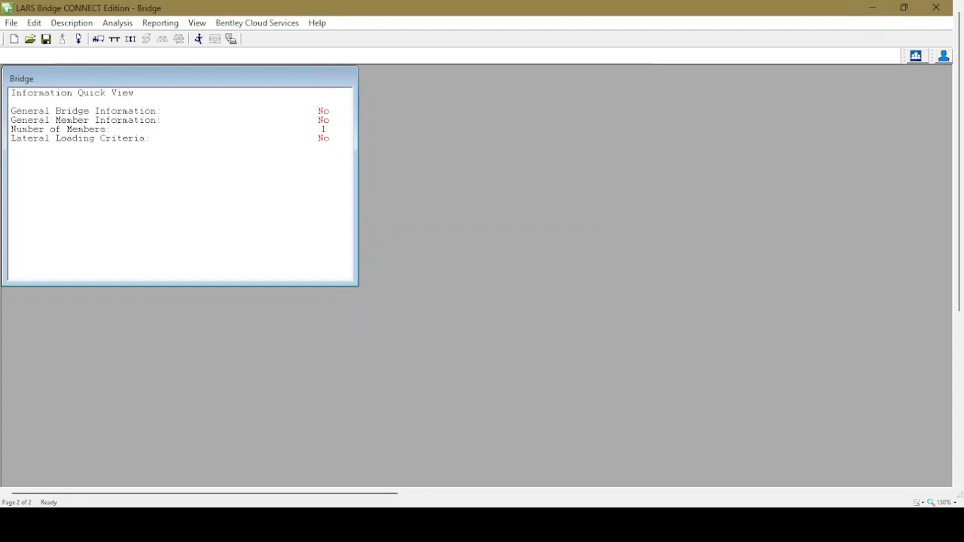
Step: Fill in the analyst's name and the year of construction 1965 from the calculation worksheet in the General Bridge Information, and accept it
left_click(70, 23)
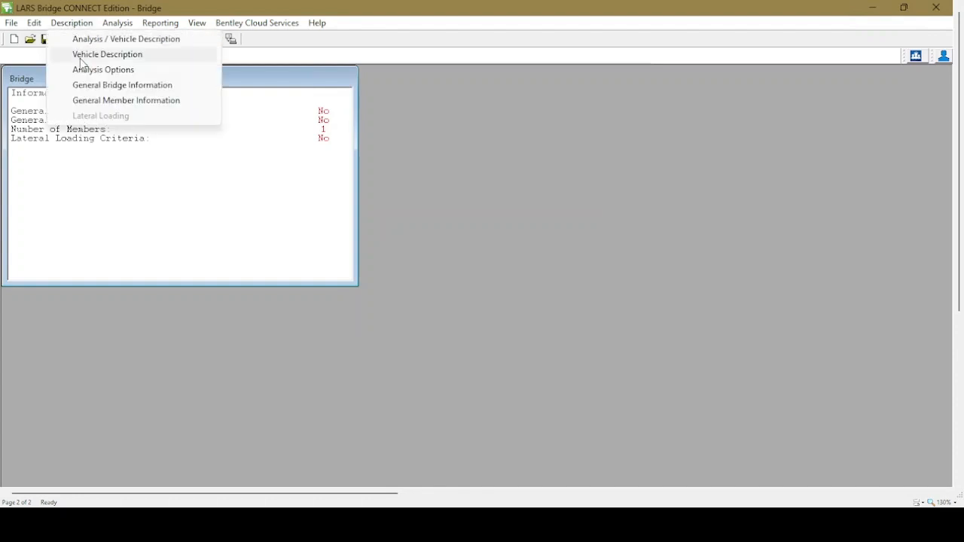
left_click(152, 89)
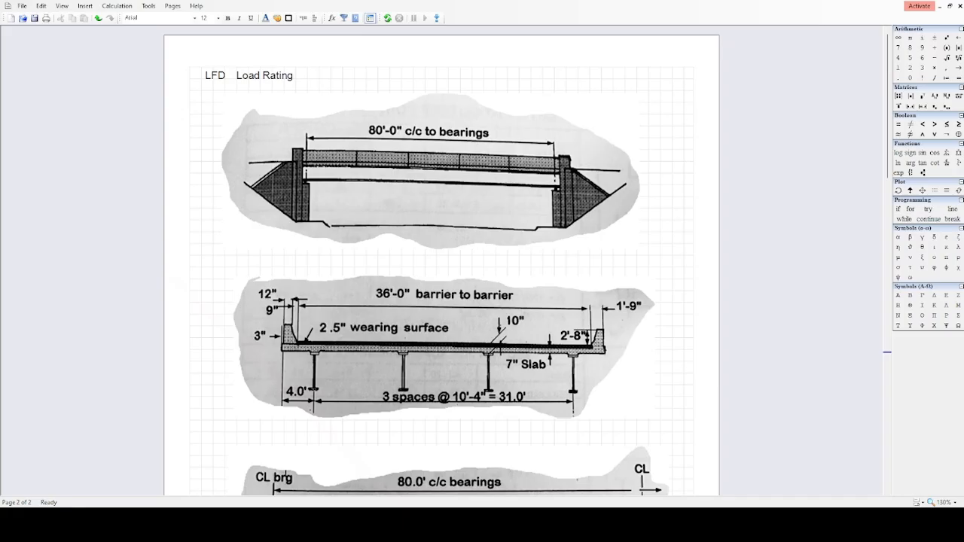
scroll(441, 264, "down", 10)
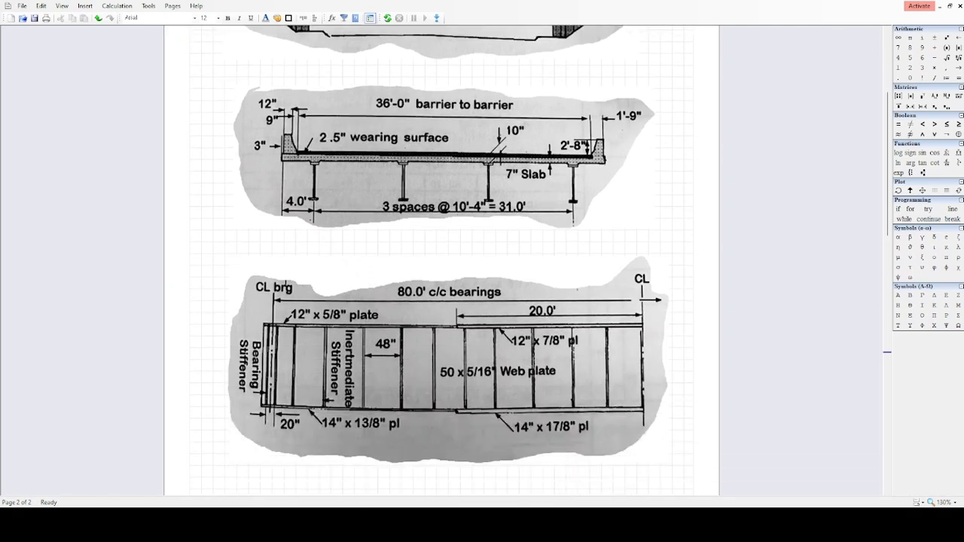
scroll(441, 263, "down", 2)
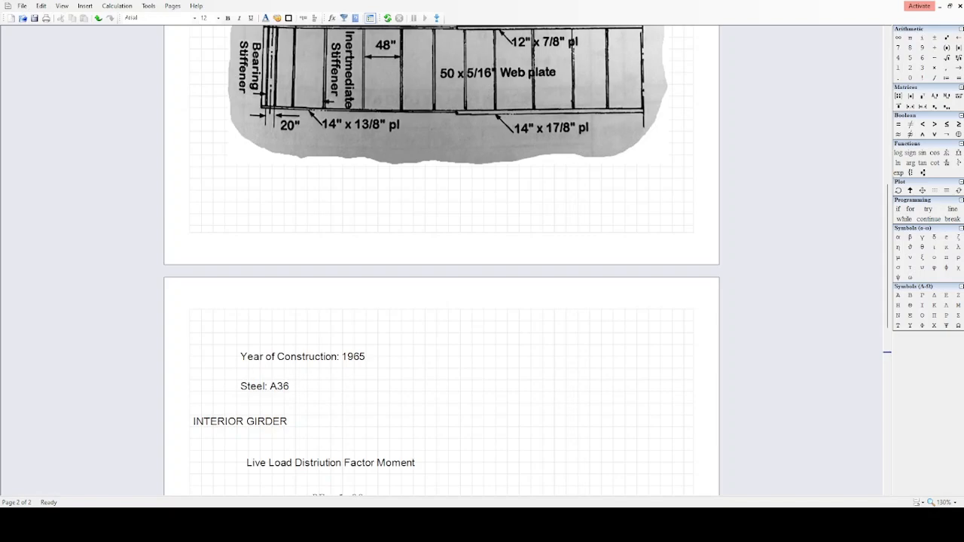
key("alt+Tab")
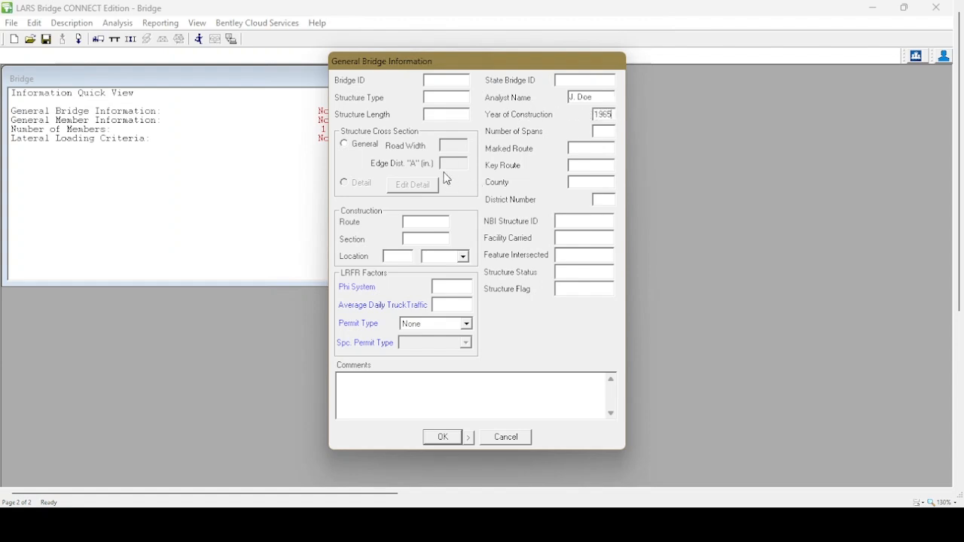
left_click(443, 437)
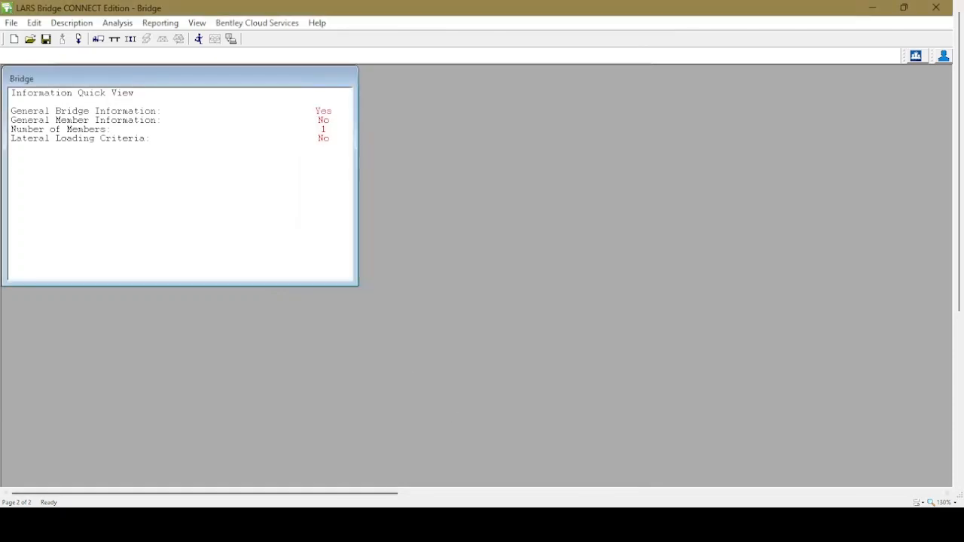
Step: In the General Member Information, define member G01 as Flexural, with the description Interior Girder and the location Interior
left_click(71, 24)
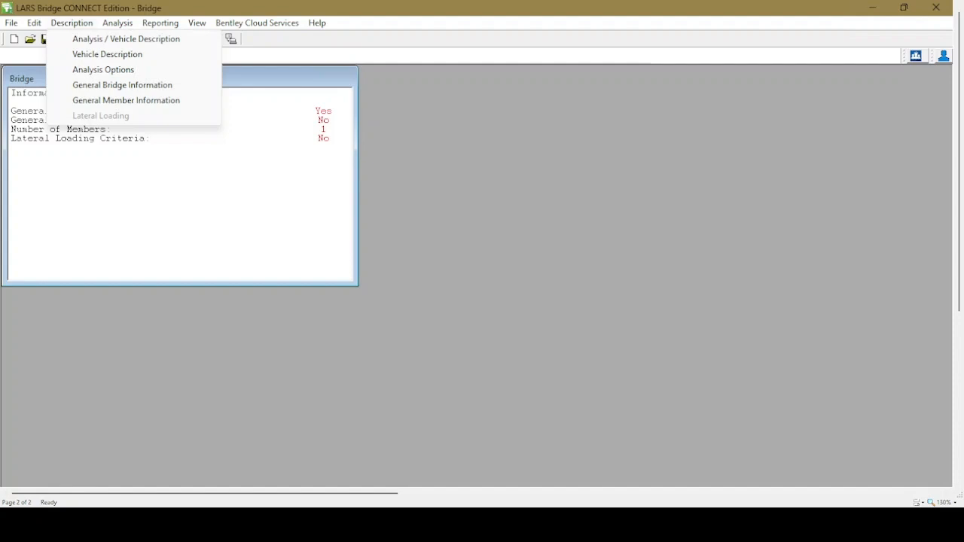
left_click(138, 100)
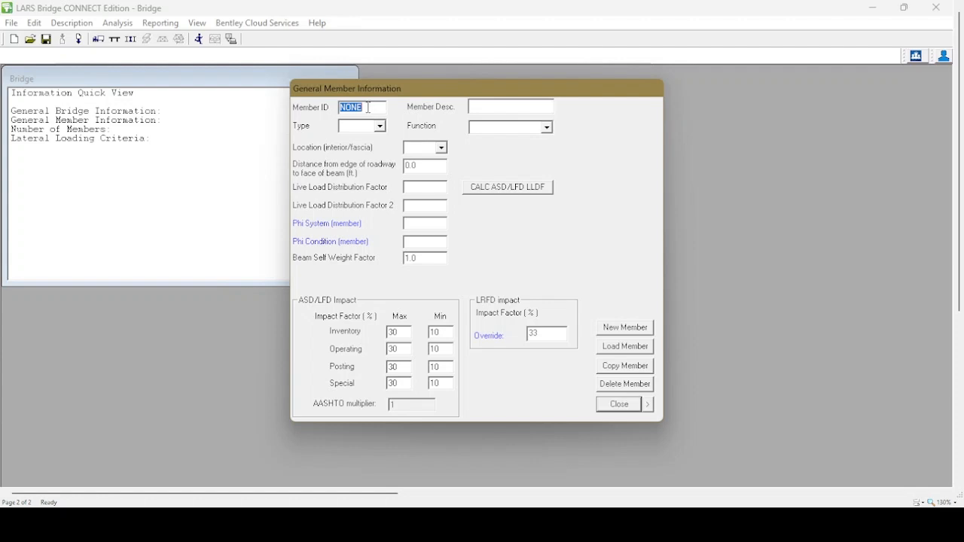
type("G01")
left_click(380, 128)
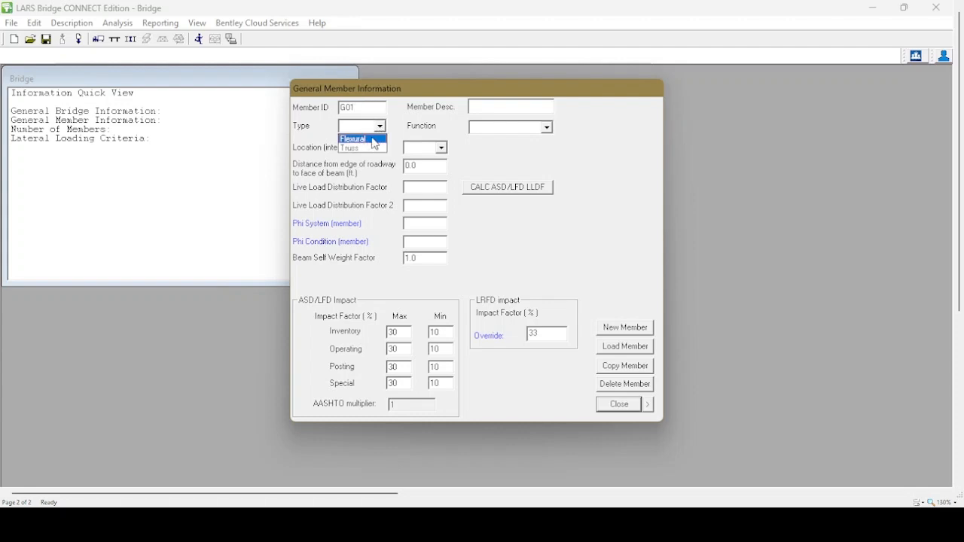
left_click(377, 140)
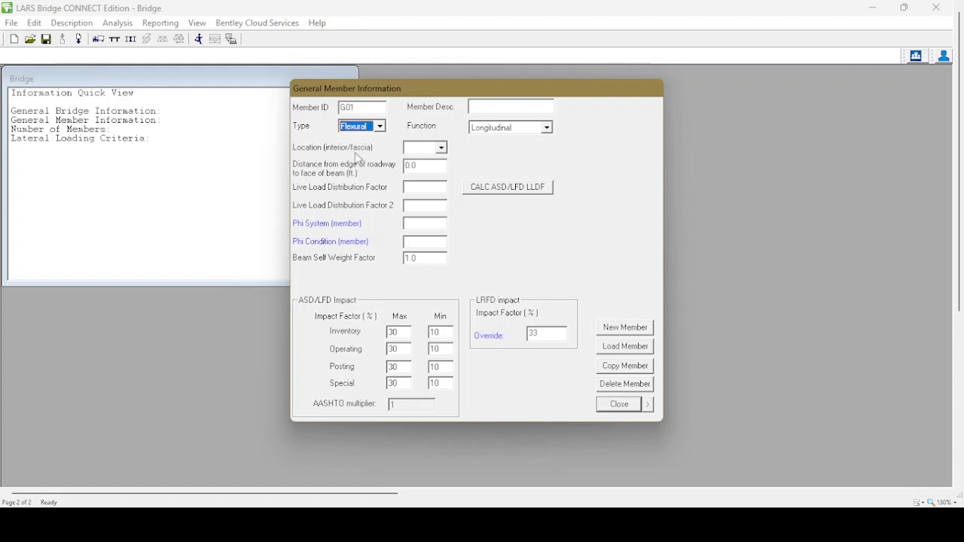
left_click(485, 106)
type("Interior Girder")
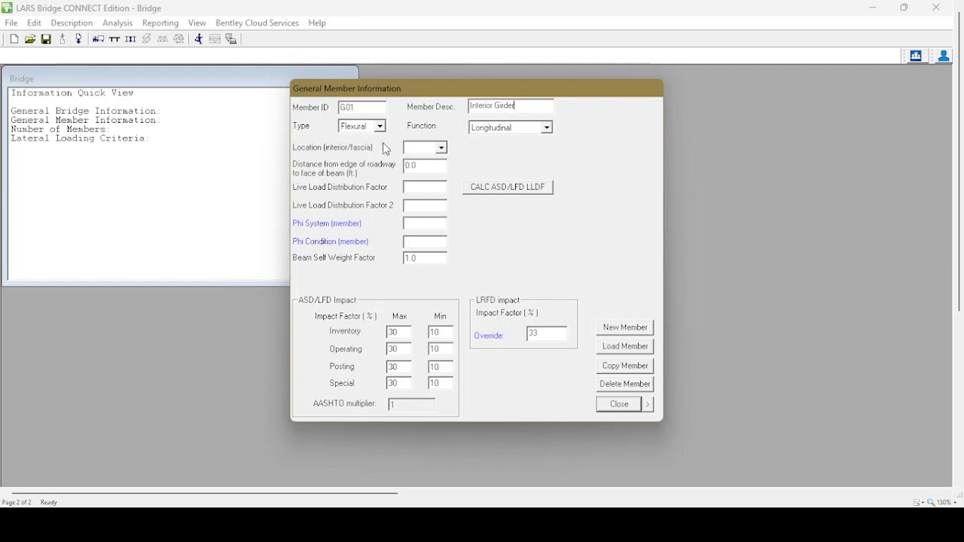
left_click(441, 149)
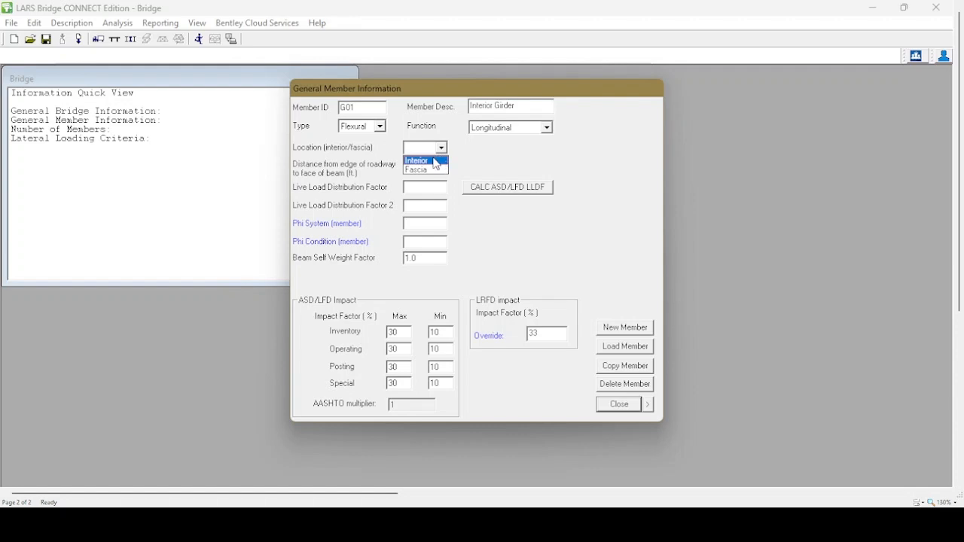
left_click(433, 162)
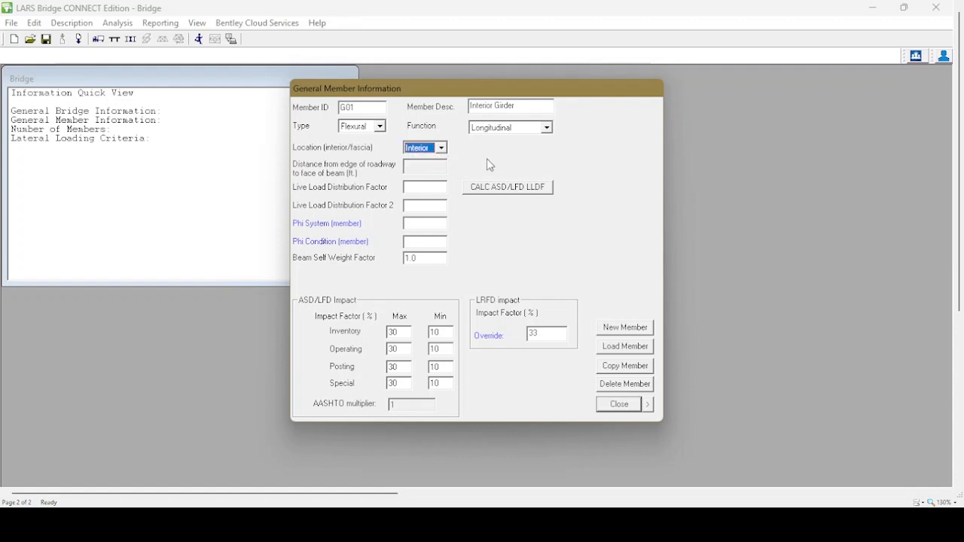
Step: Look up the moment distribution factor in the calculation worksheet and set the member's Live Load Distribution Factor to 1.88
left_click(425, 189)
key("Tab")
left_click(417, 186)
left_click(423, 206)
left_click(876, 6)
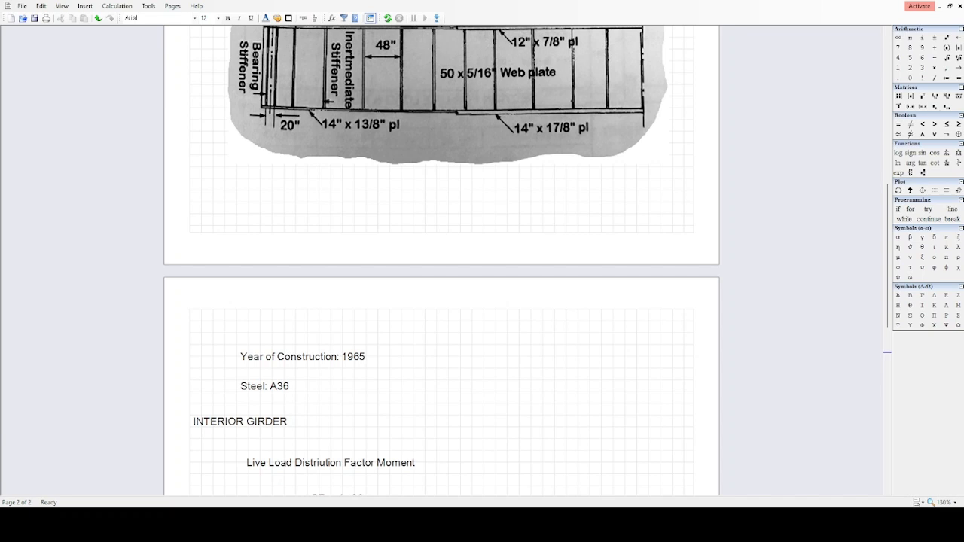
scroll(887, 352, "down", 6)
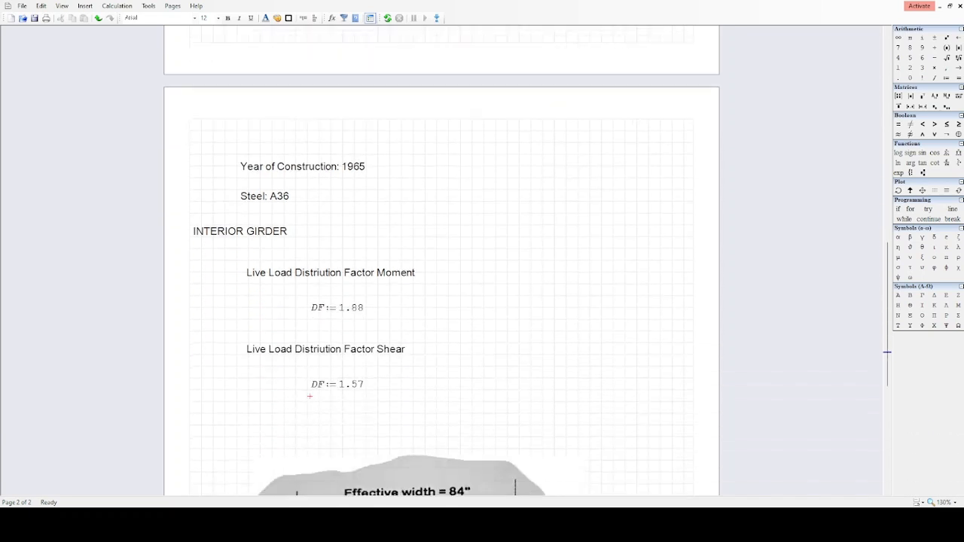
scroll(887, 352, "down", 1)
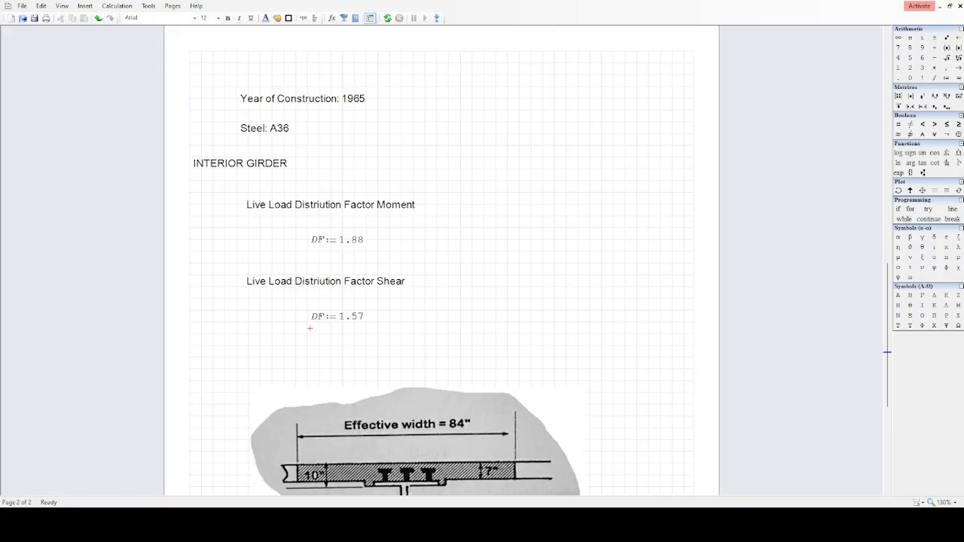
key("alt+Tab")
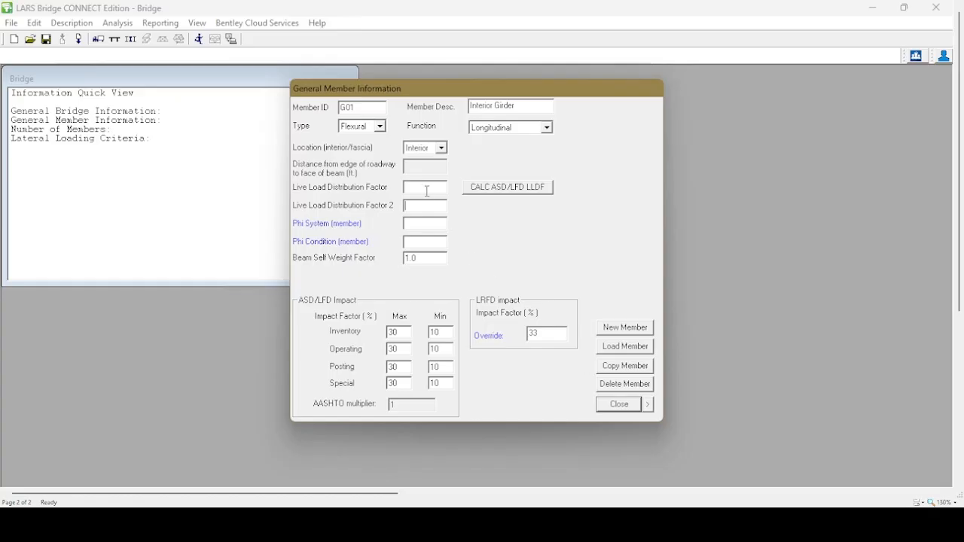
type("1.88")
Step: Set Live Load Distribution Factor 2 to the worksheet's shear value of 1.57 and close the member information
left_click(425, 204)
key("alt+Tab")
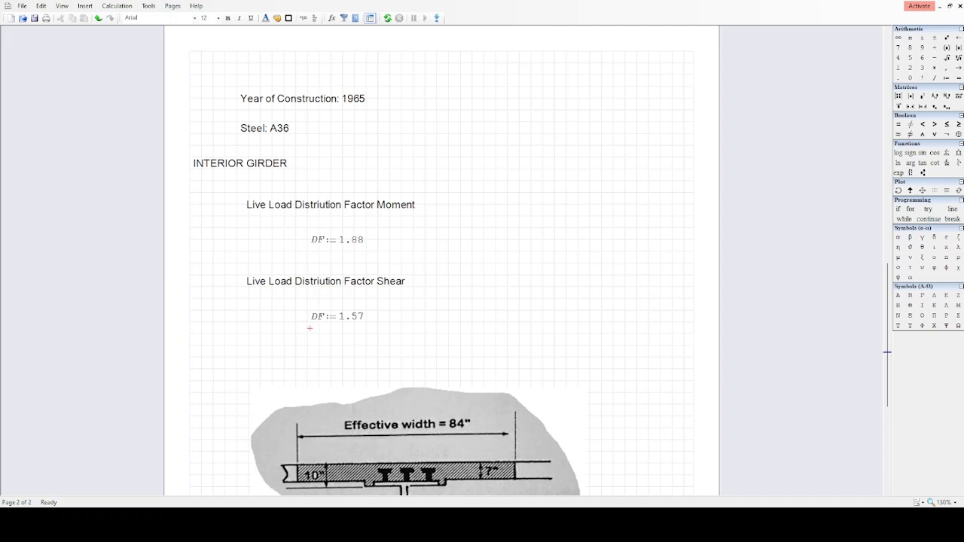
left_click(339, 316)
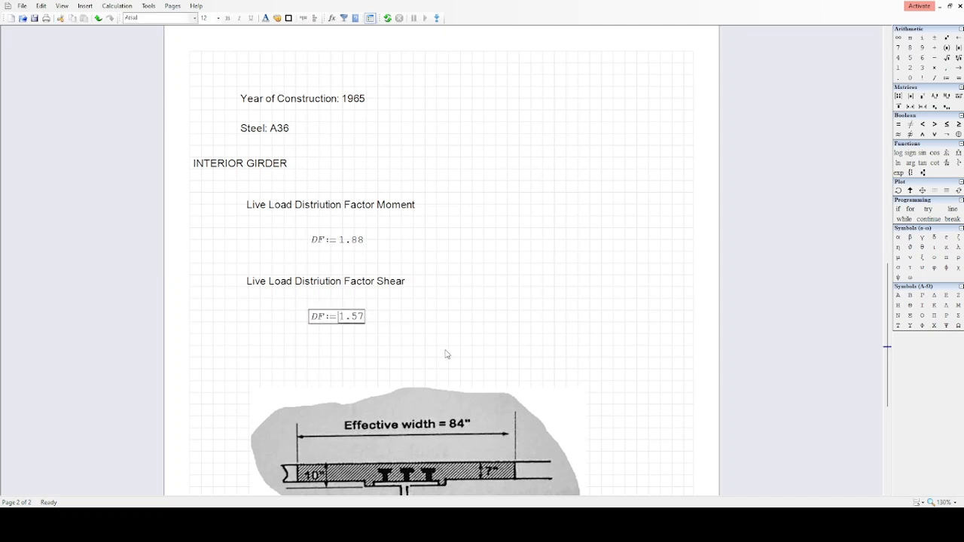
key("alt+Tab")
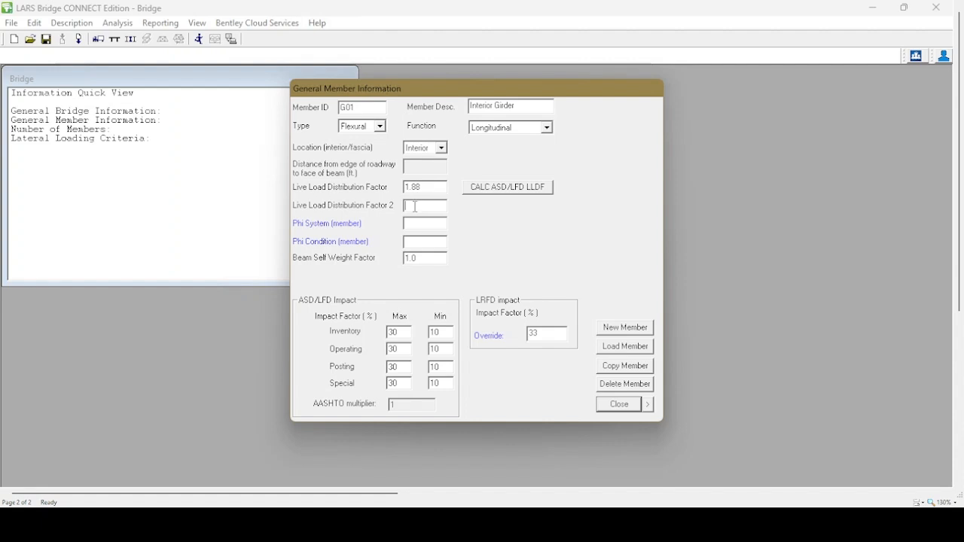
type("1.57")
key("Return")
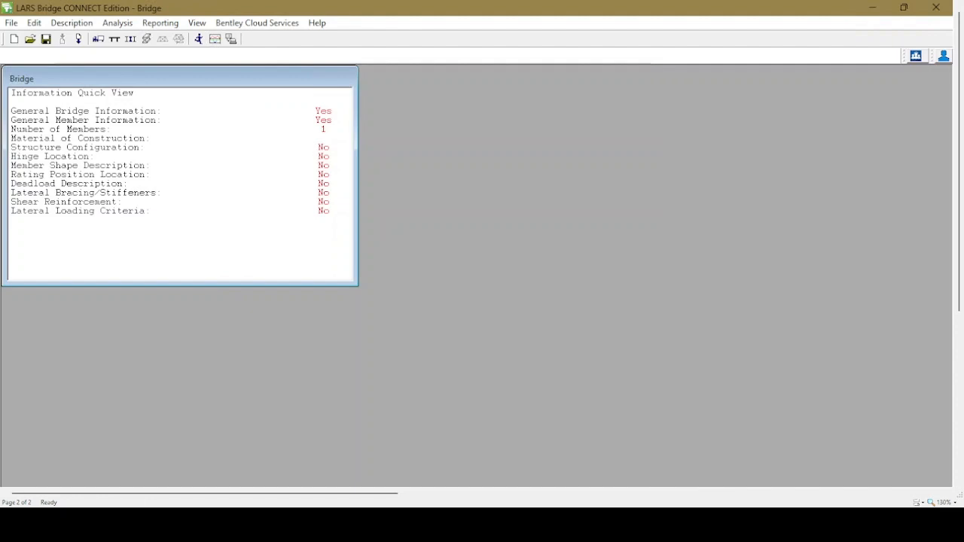
Step: Choose Composite Steel + Concrete as the member's material of construction
left_click(74, 24)
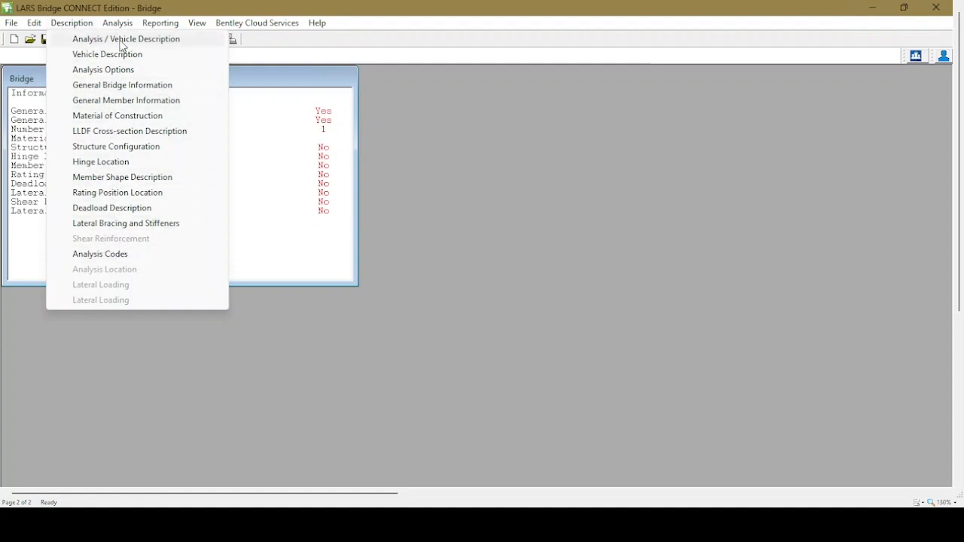
left_click(136, 122)
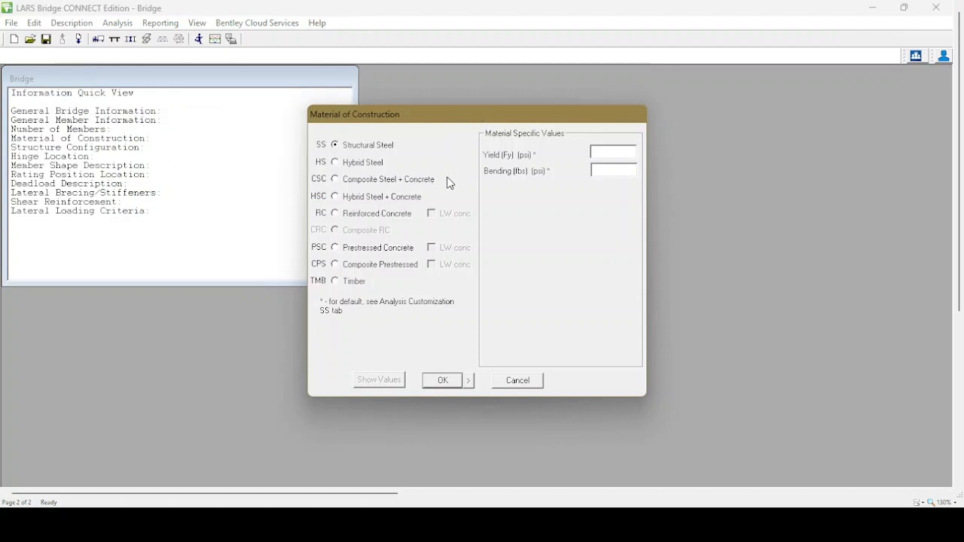
left_click(336, 180)
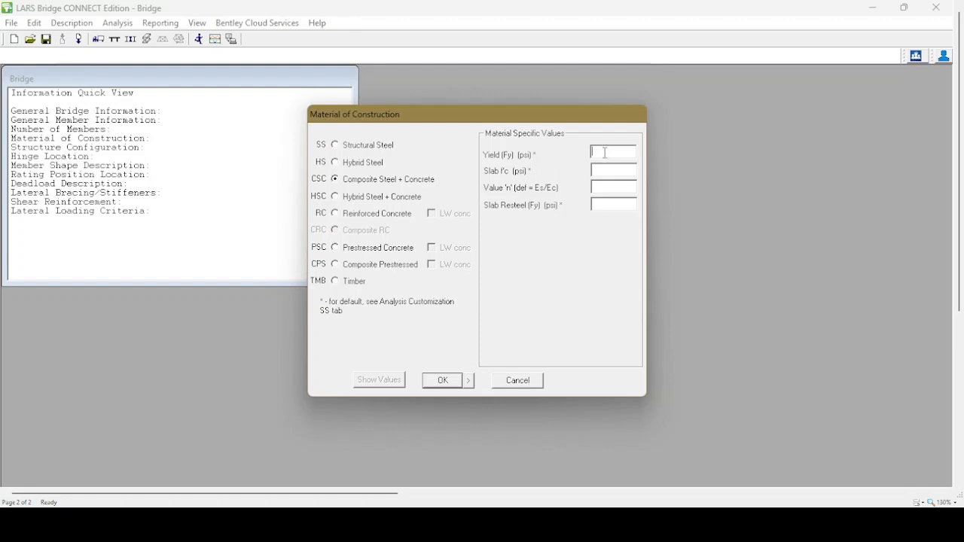
Step: Switch to the calculation worksheet, check the steel grade, and correct the concrete strength F'c to 3000 psi
left_click(873, 7)
scroll(442, 263, "up", 1)
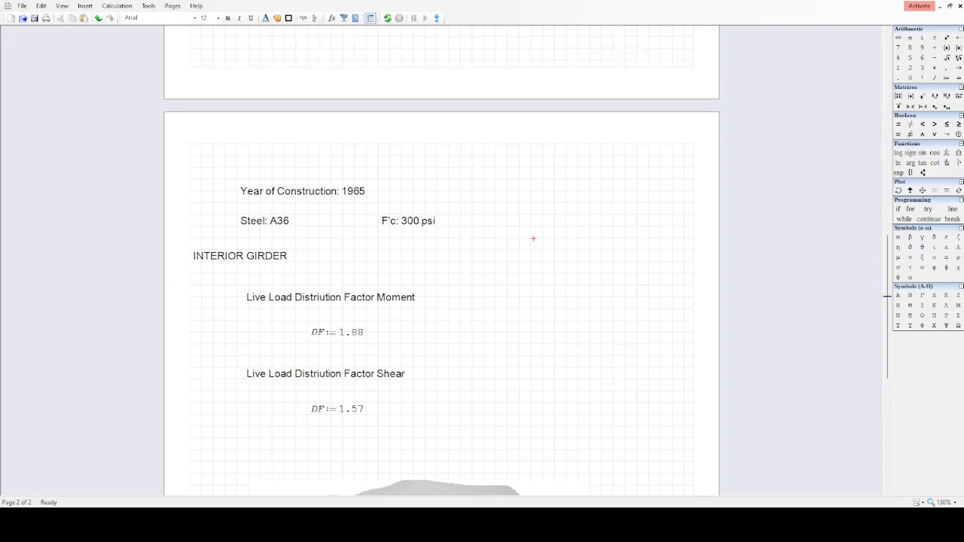
double_click(287, 221)
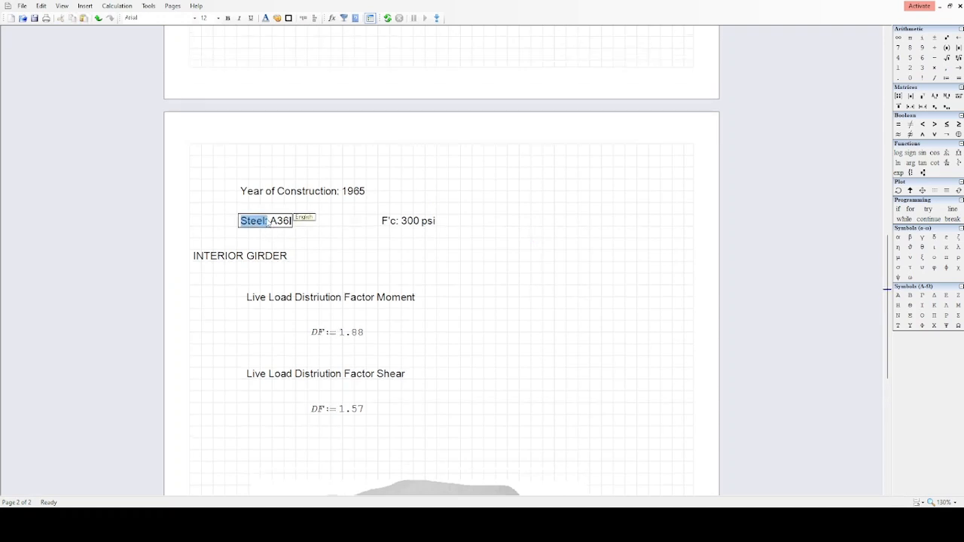
left_click_drag(269, 223, 295, 224)
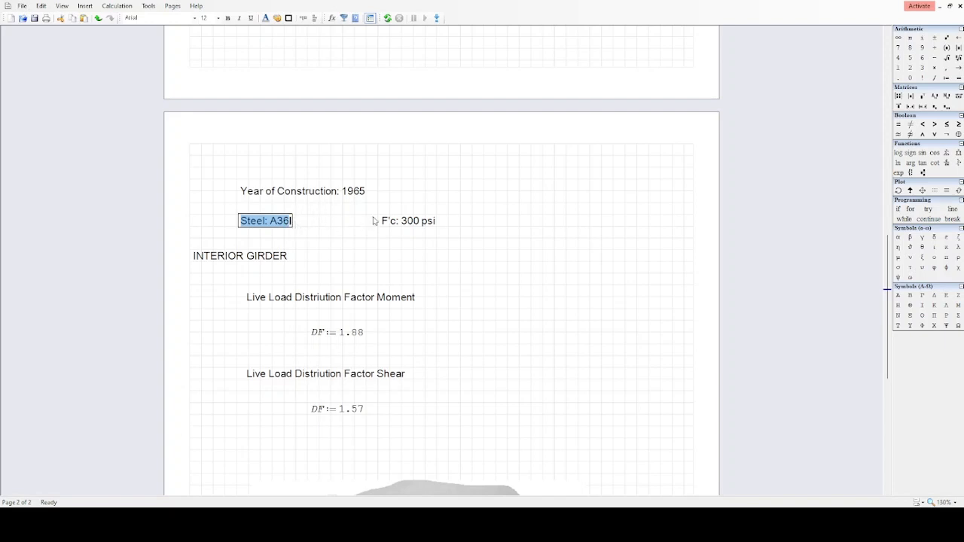
left_click(413, 221)
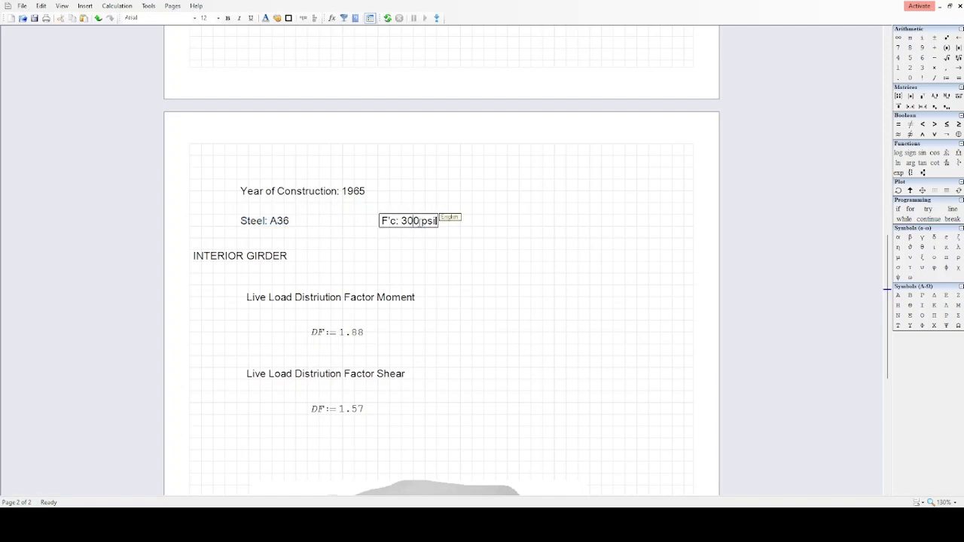
type("0")
left_click(474, 226)
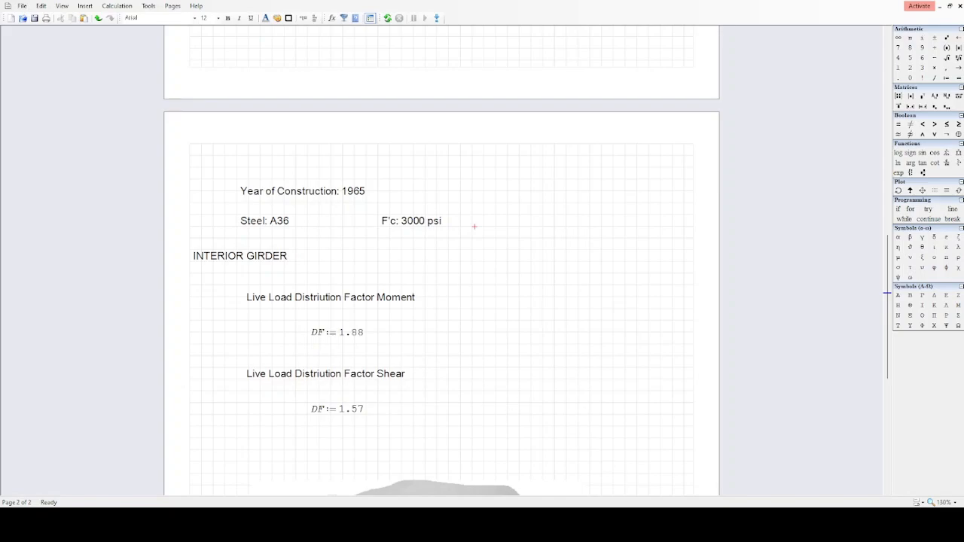
Step: Back in LARS Bridge, enter the yield strength for A36 steel and a slab f'c of 3000 psi, and accept the material values
left_click(720, 524)
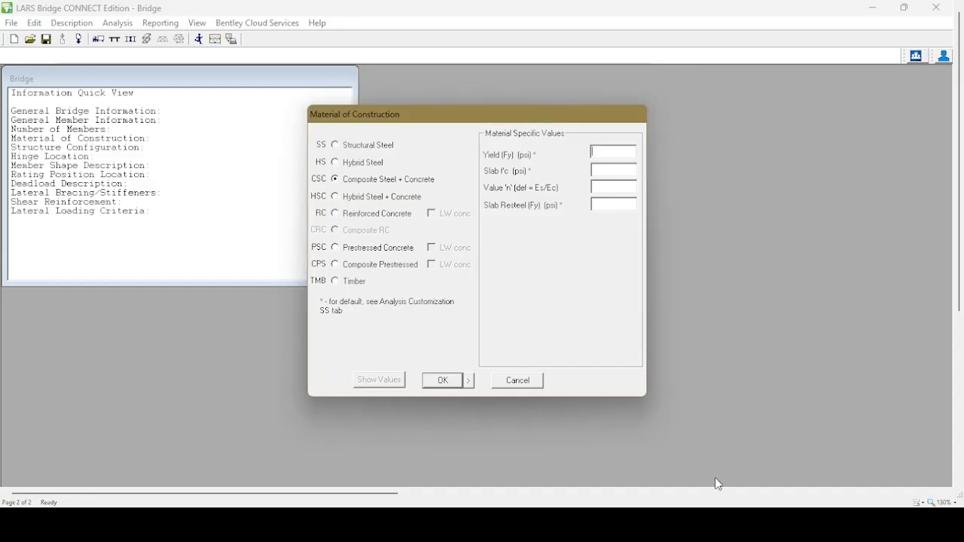
left_click(611, 155)
type("36")
type("3")
type("000")
left_click(610, 186)
left_click(433, 380)
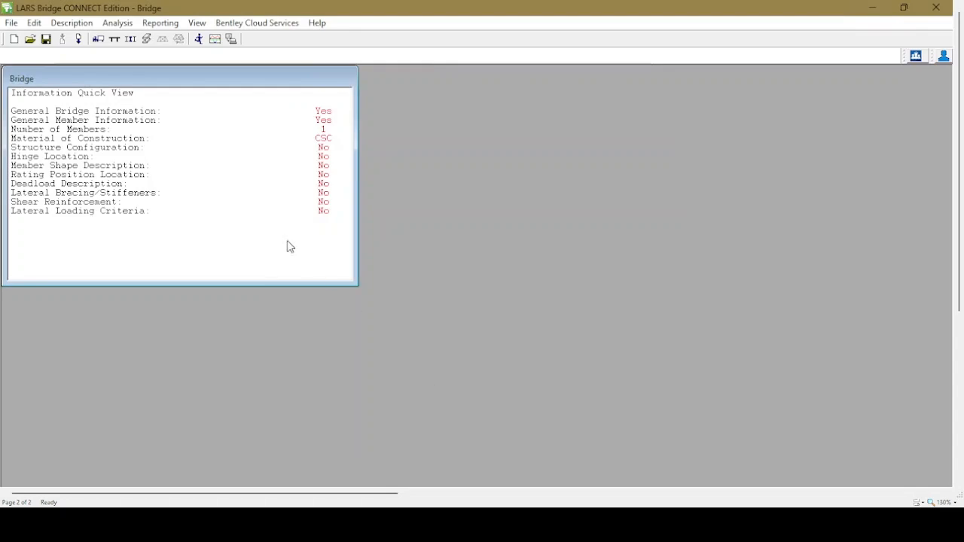
Step: Examine the travelway width, beam count, beam spacing and slab thickness fields in the LLDF Cross-Section Description, and close it
left_click(73, 25)
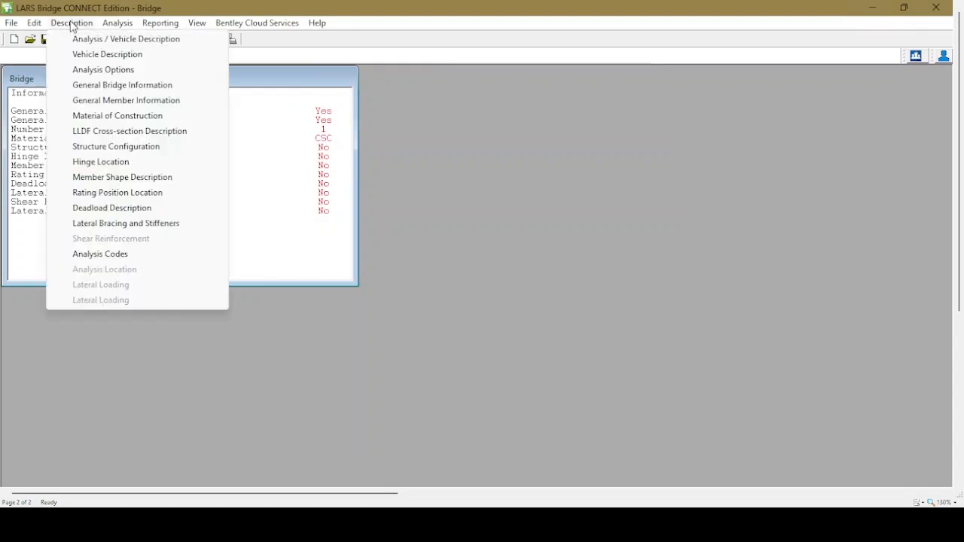
left_click(167, 134)
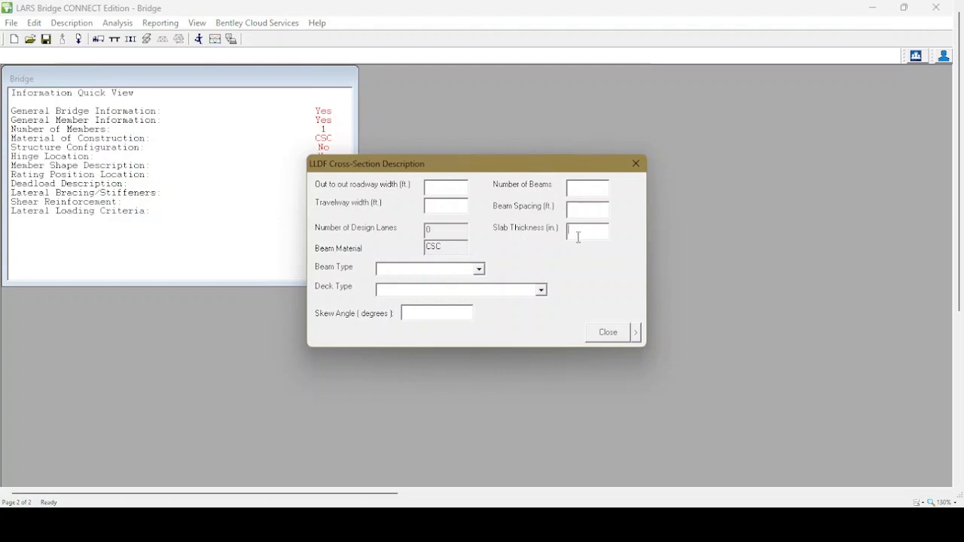
left_click(440, 206)
left_click(591, 214)
left_click(586, 189)
left_click(607, 333)
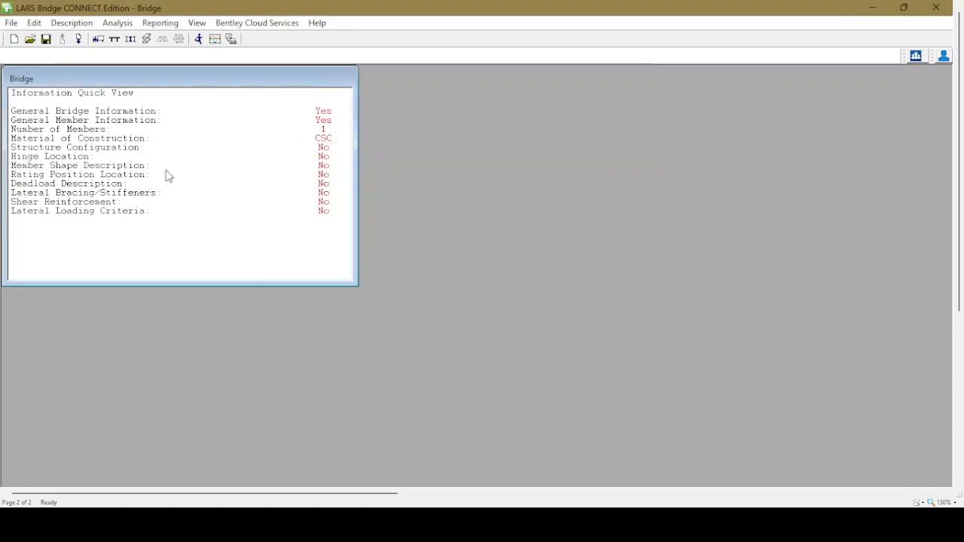
Step: Set the number of spans to 1 in the Structure Configuration, and switch to the calculation worksheet to look up the span length
left_click(73, 27)
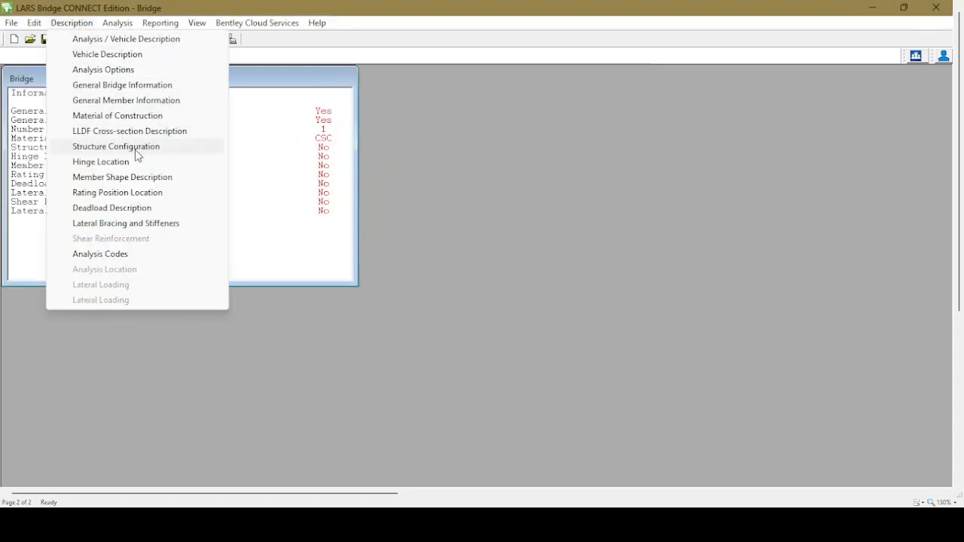
left_click(120, 148)
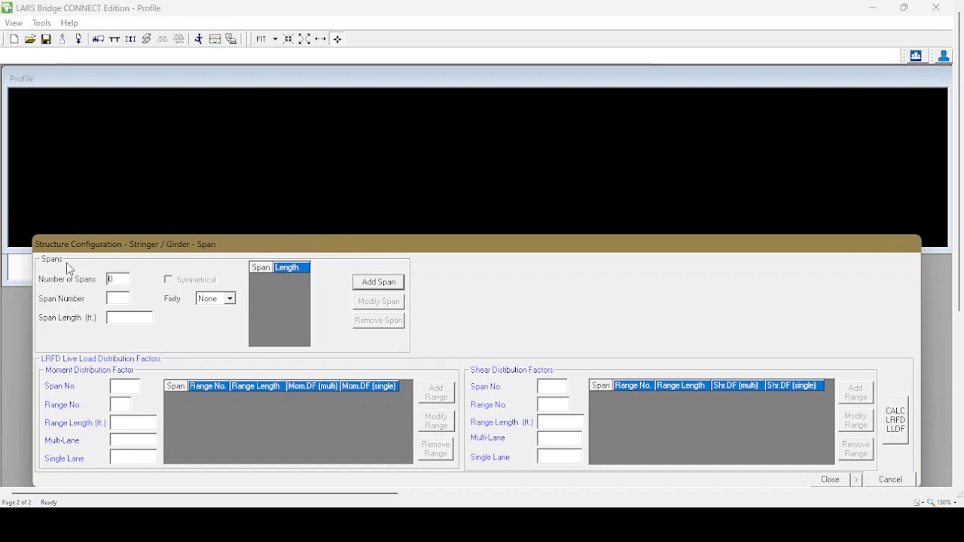
double_click(125, 279)
type("1")
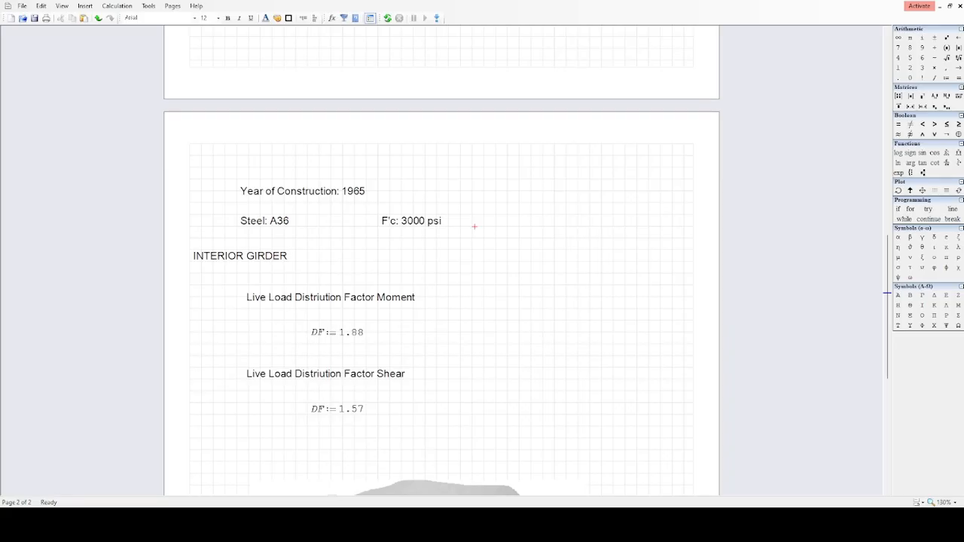
scroll(441, 256, "up", 10)
scroll(441, 260, "up", 7)
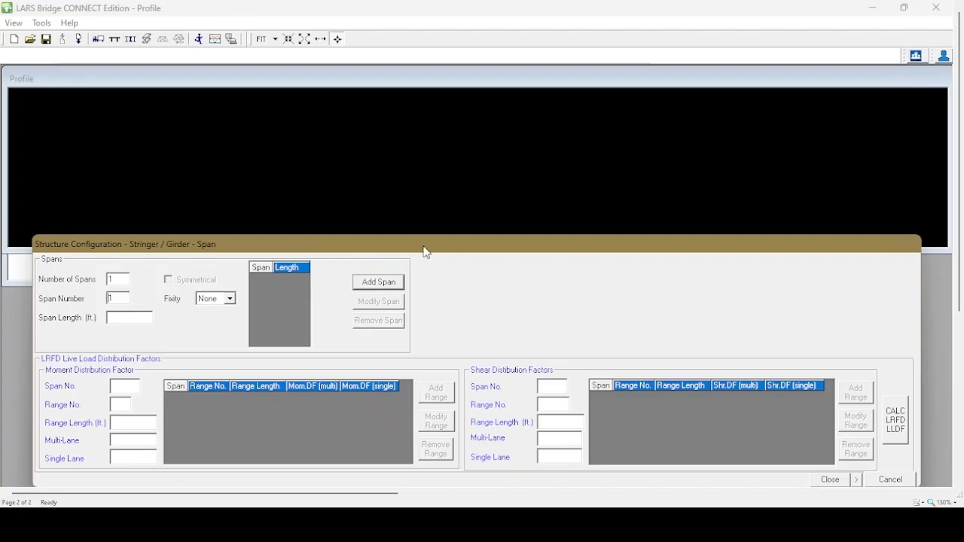
Step: Back in LARS Bridge, add span 1 with a length of 80 ft and save the member's structure configuration
left_click(119, 319)
left_click(378, 285)
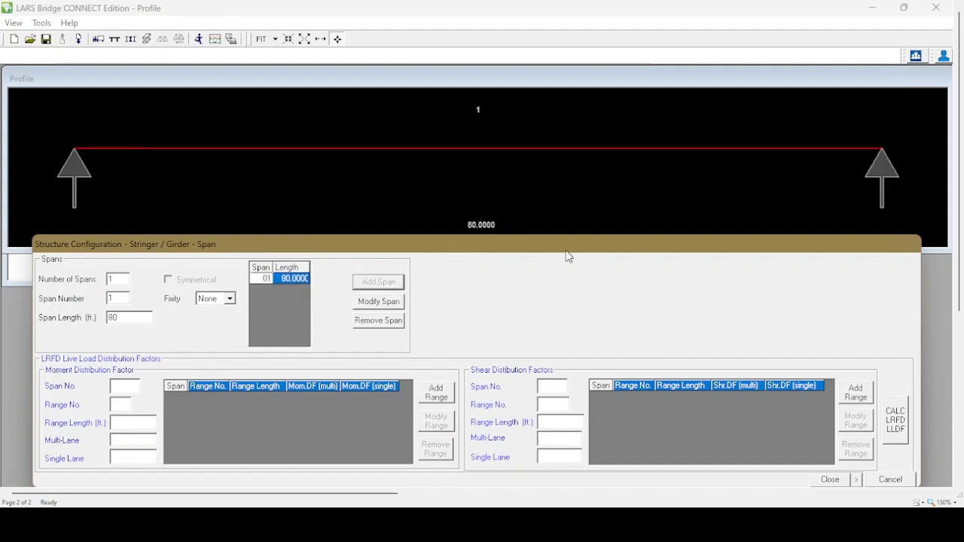
mouse_move(566, 256)
left_mouse_down()
mouse_move(562, 314)
mouse_move(585, 266)
mouse_move(564, 243)
mouse_move(570, 250)
left_mouse_up()
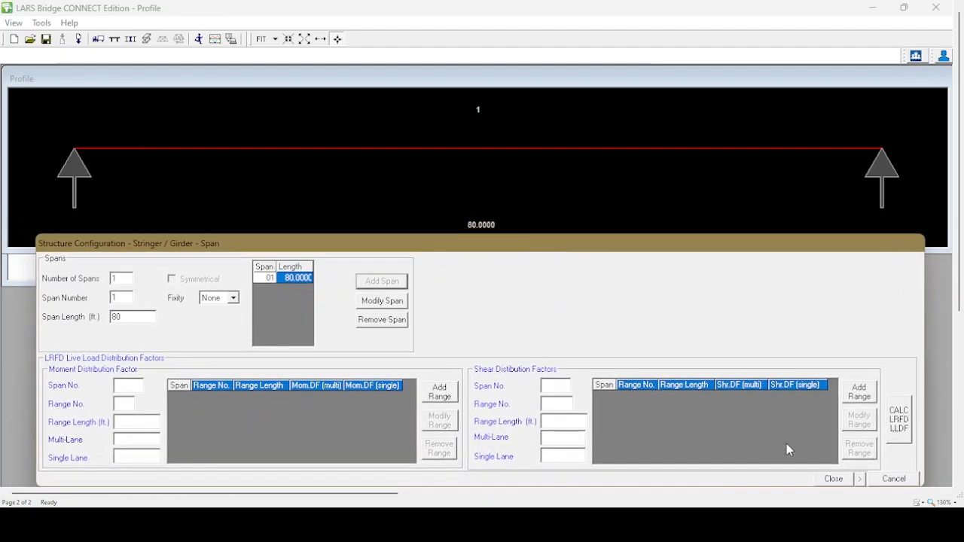
left_click(832, 479)
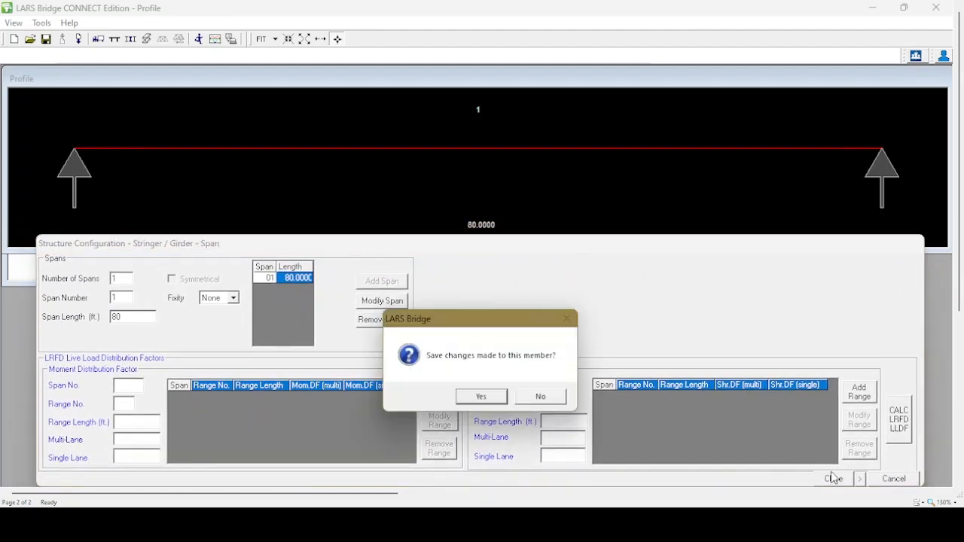
left_click(486, 397)
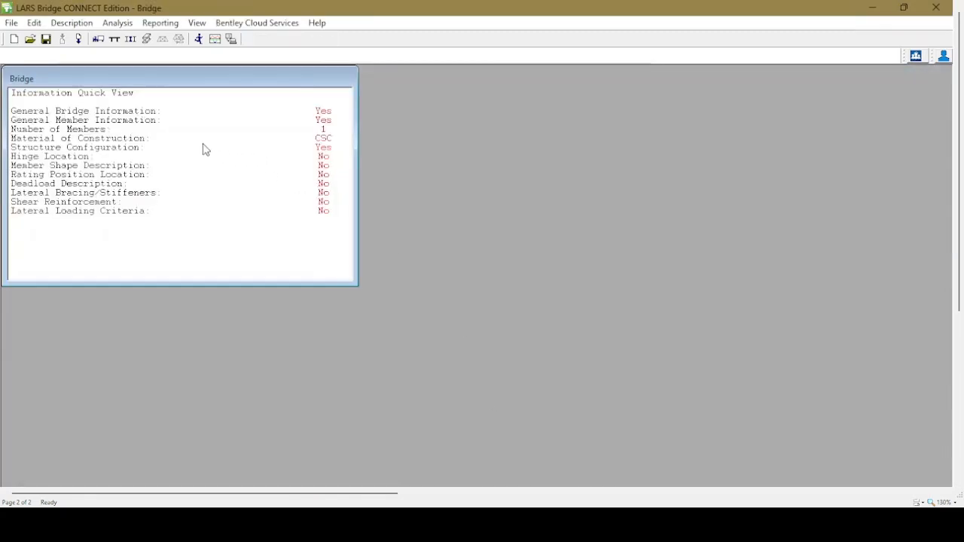
left_click(73, 25)
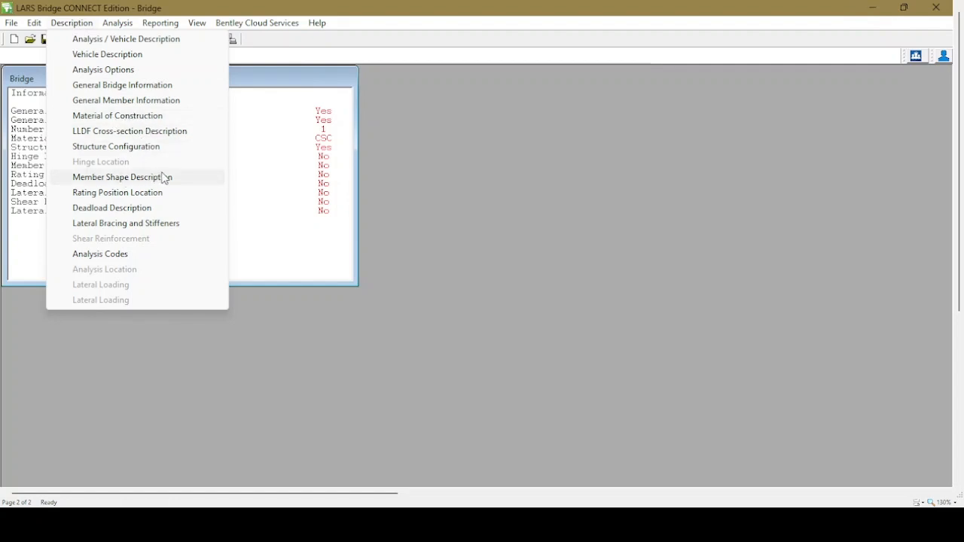
left_click(294, 158)
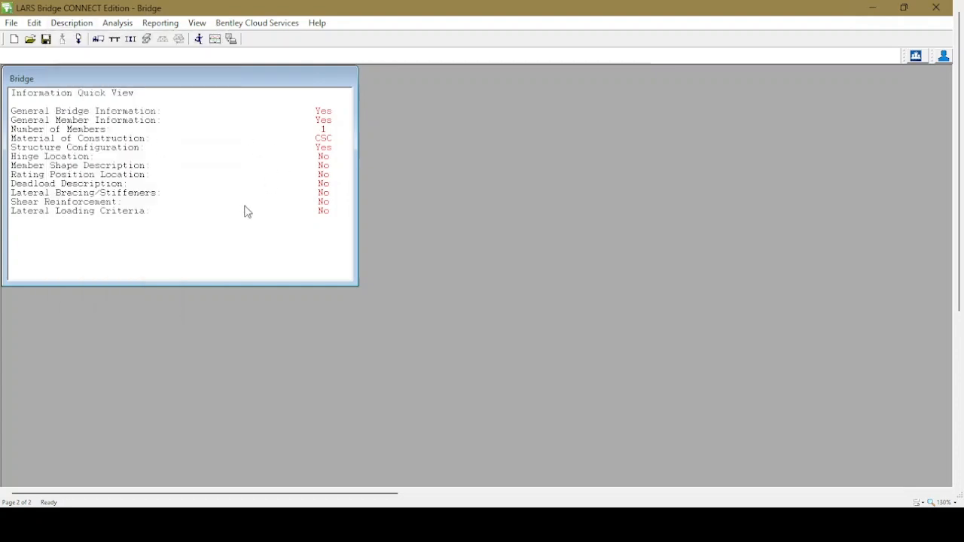